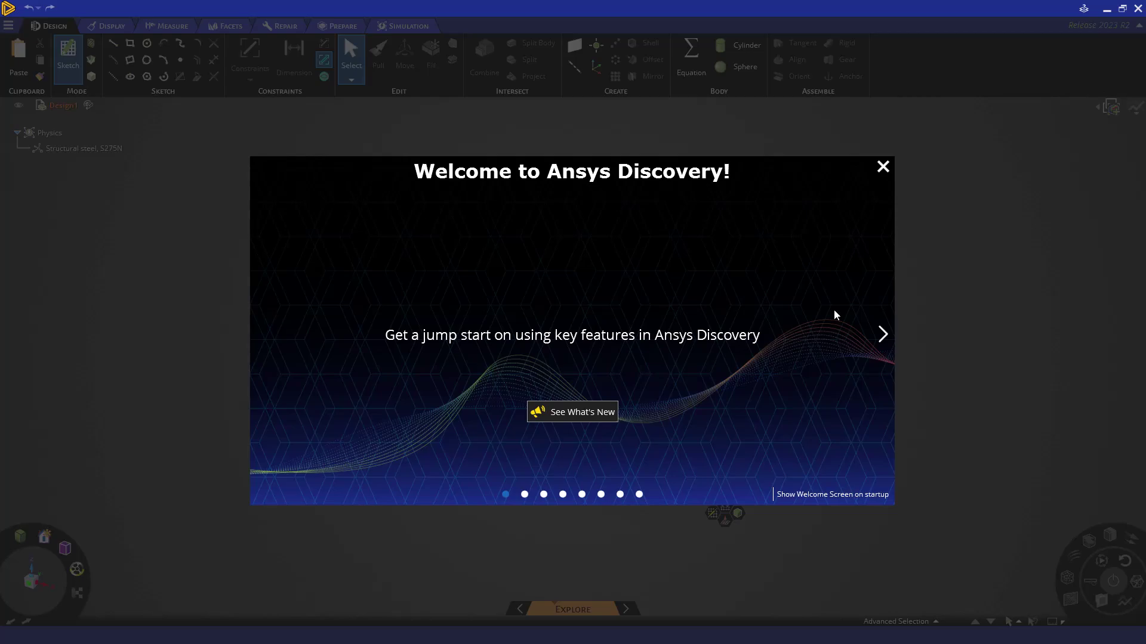
- Dismiss the welcome screen and open the Oil Filter Assembly model
{"action": "left_click", "coordinate": [885, 170]}
{"action": "double_click", "coordinate": [370, 255]}
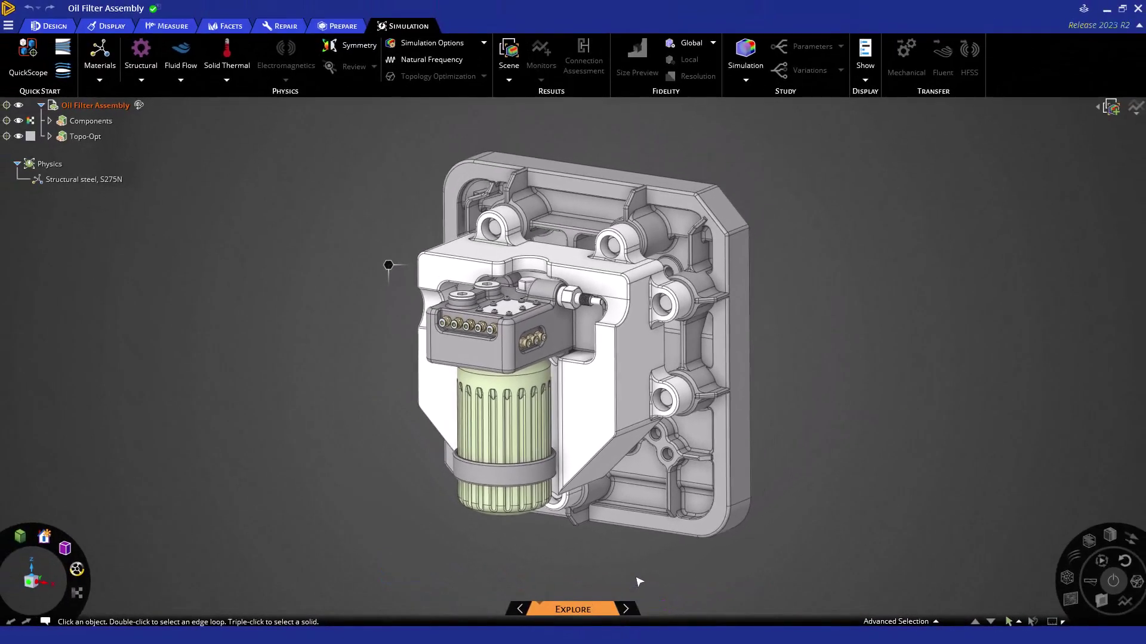
- Restrict the simulation to the white bracket body behind the oil filter and hide all other bodies
{"action": "left_click", "coordinate": [615, 529]}
{"action": "left_click", "coordinate": [592, 421]}
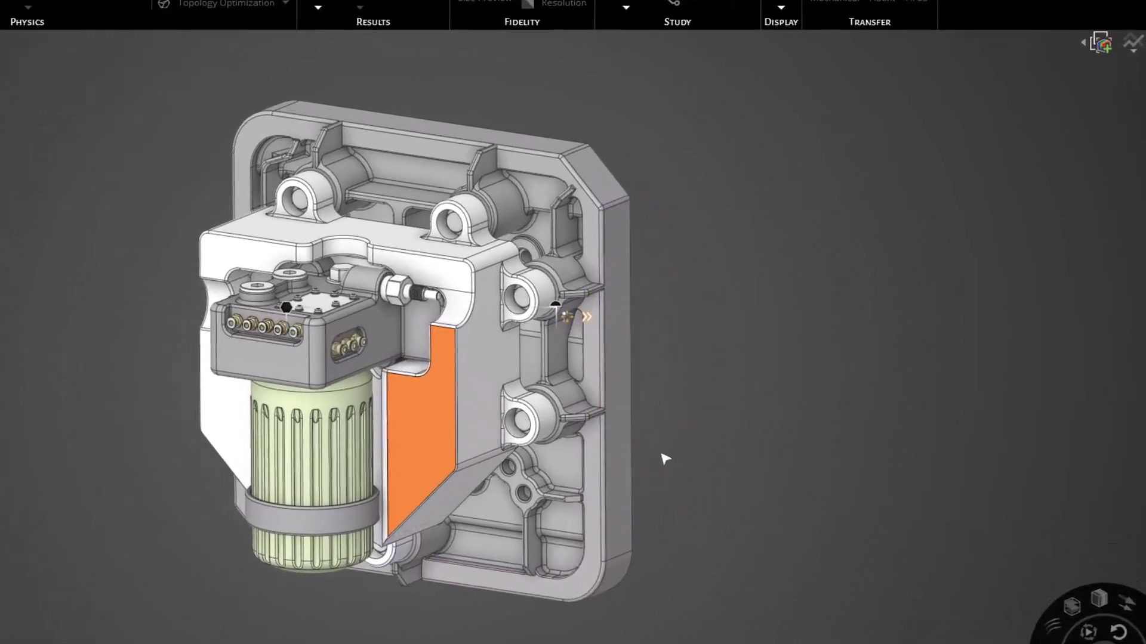
{"action": "right_click", "coordinate": [772, 325]}
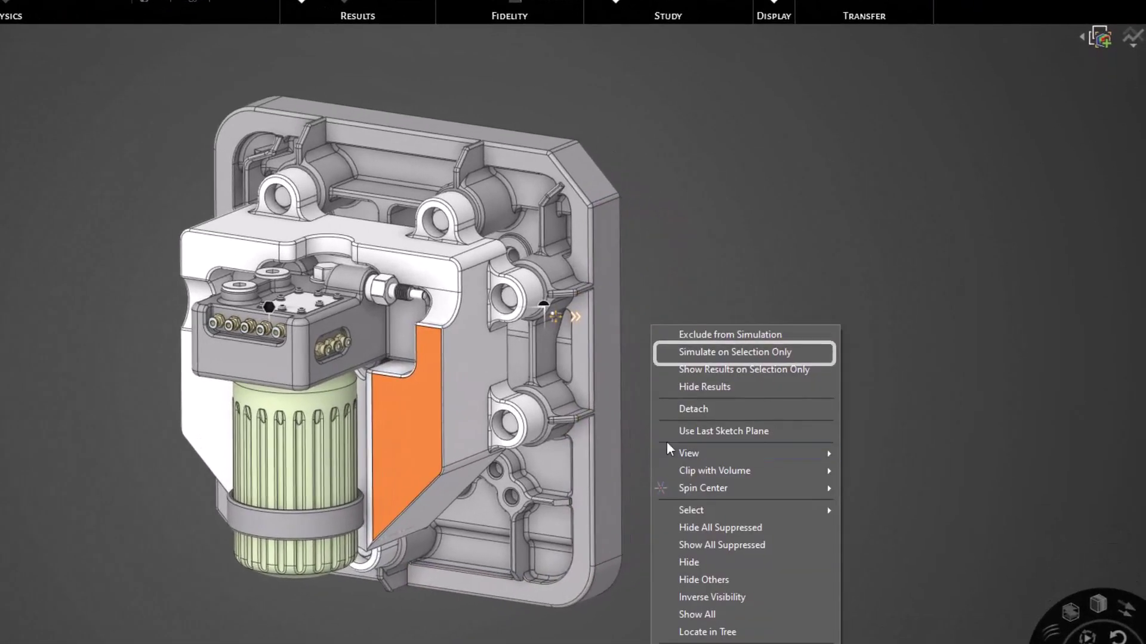
{"action": "left_click", "coordinate": [711, 357]}
{"action": "right_click", "coordinate": [696, 309]}
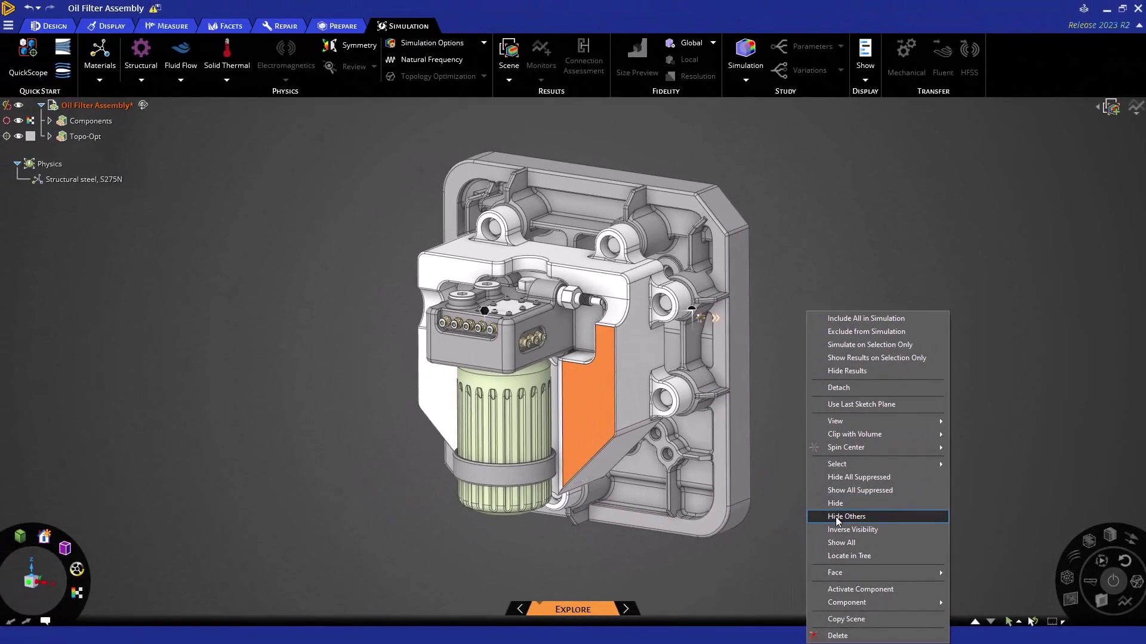
{"action": "left_click", "coordinate": [836, 517]}
- Apply a fixed structural support to the bolt-hole faces of all seven mounting lugs around the bracket
{"action": "left_click", "coordinate": [141, 60]}
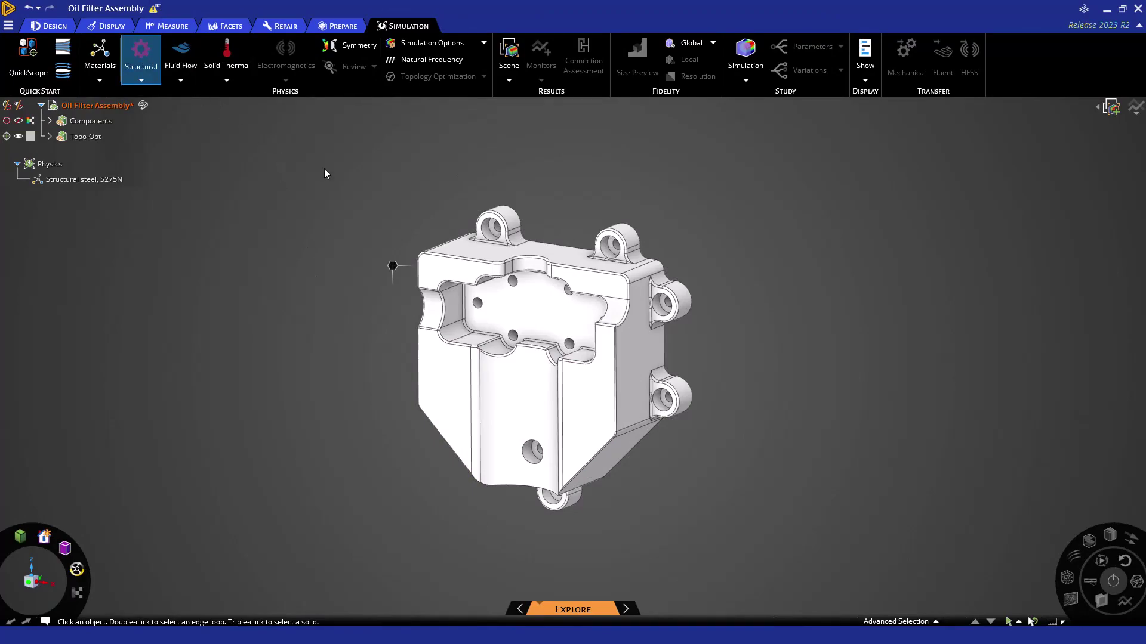
{"action": "left_click", "coordinate": [507, 208]}
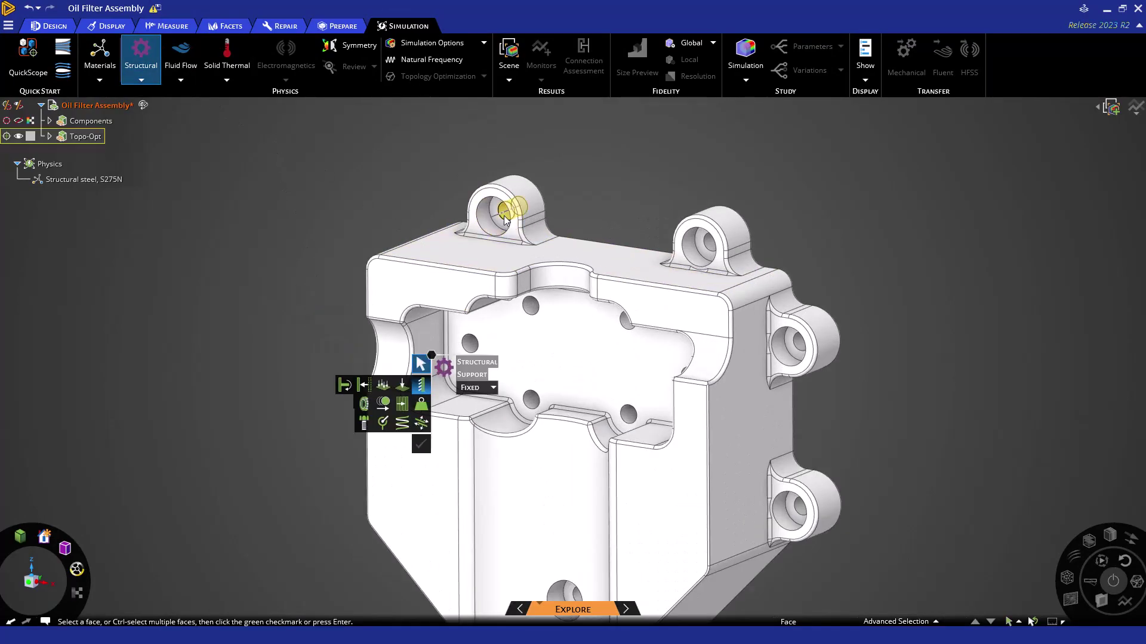
{"action": "left_click", "coordinate": [716, 248], "text": "ctrl"}
{"action": "left_click", "coordinate": [803, 341], "text": "ctrl"}
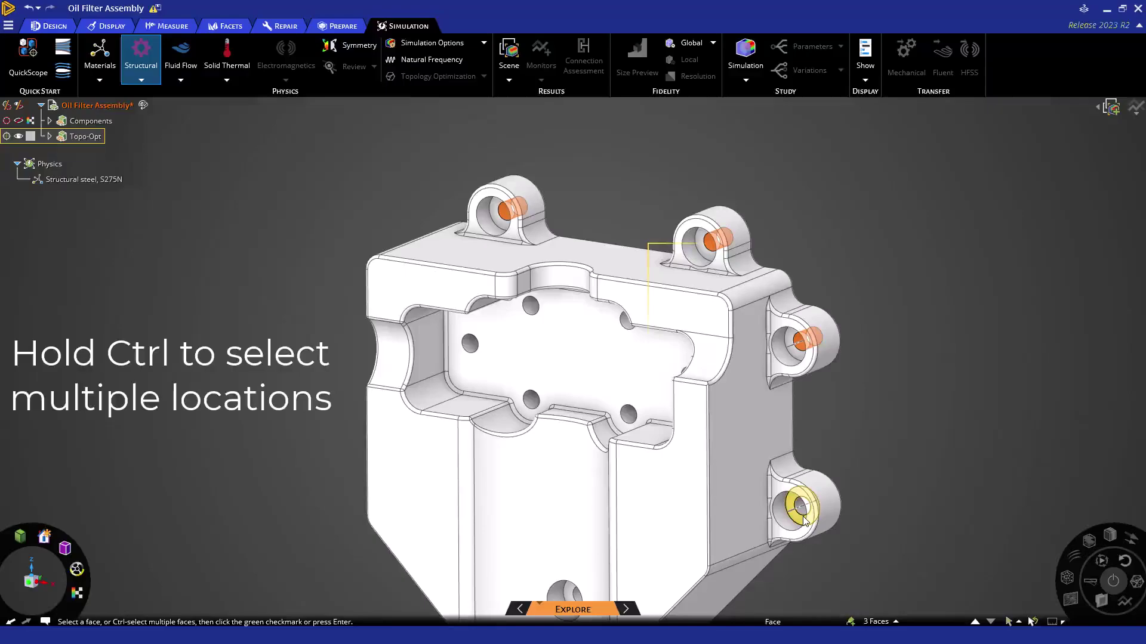
{"action": "left_click", "coordinate": [802, 509], "text": "ctrl"}
{"action": "middle_click_drag", "start_coordinate": [659, 397], "coordinate": [697, 408]}
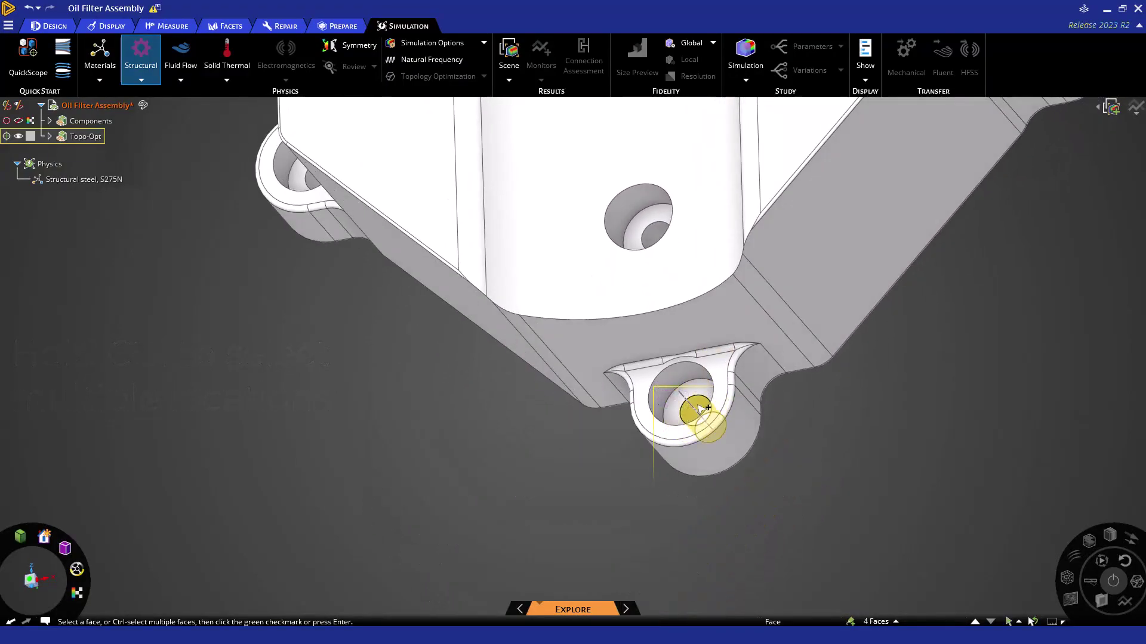
{"action": "left_click_drag", "start_coordinate": [695, 409], "coordinate": [703, 408], "text": "ctrl"}
{"action": "left_click", "coordinate": [702, 410], "text": "ctrl"}
{"action": "middle_click_drag", "start_coordinate": [471, 373], "coordinate": [513, 370]}
{"action": "left_click", "coordinate": [363, 283], "text": "ctrl"}
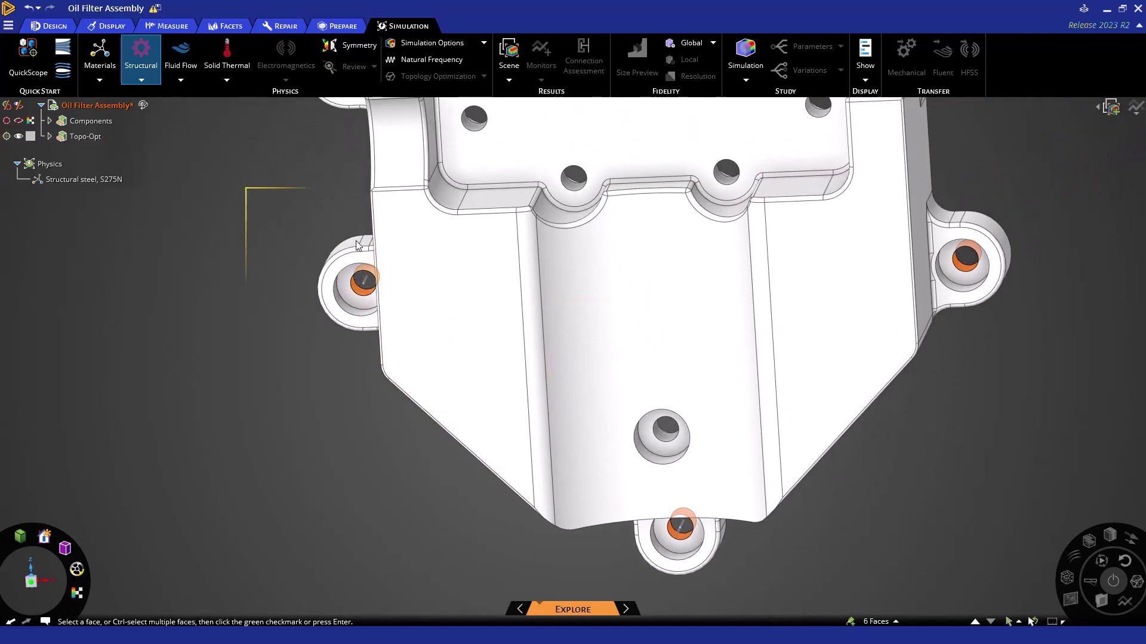
{"action": "middle_click_drag", "start_coordinate": [363, 283], "coordinate": [370, 365]}
{"action": "left_click", "coordinate": [371, 222], "text": "ctrl"}
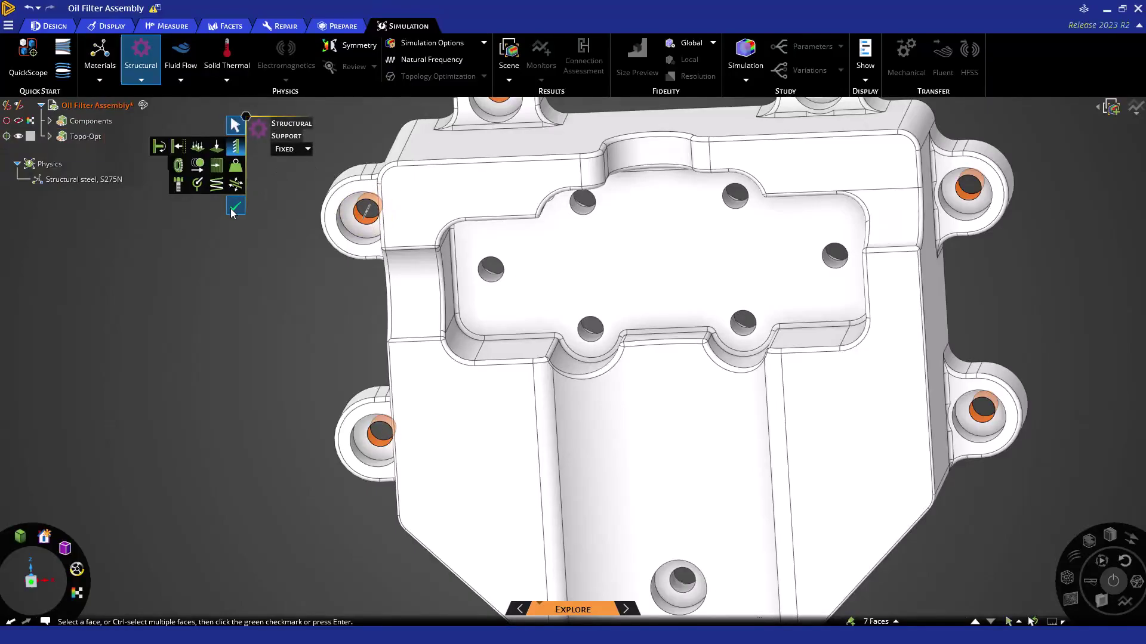
{"action": "key", "text": "Return"}
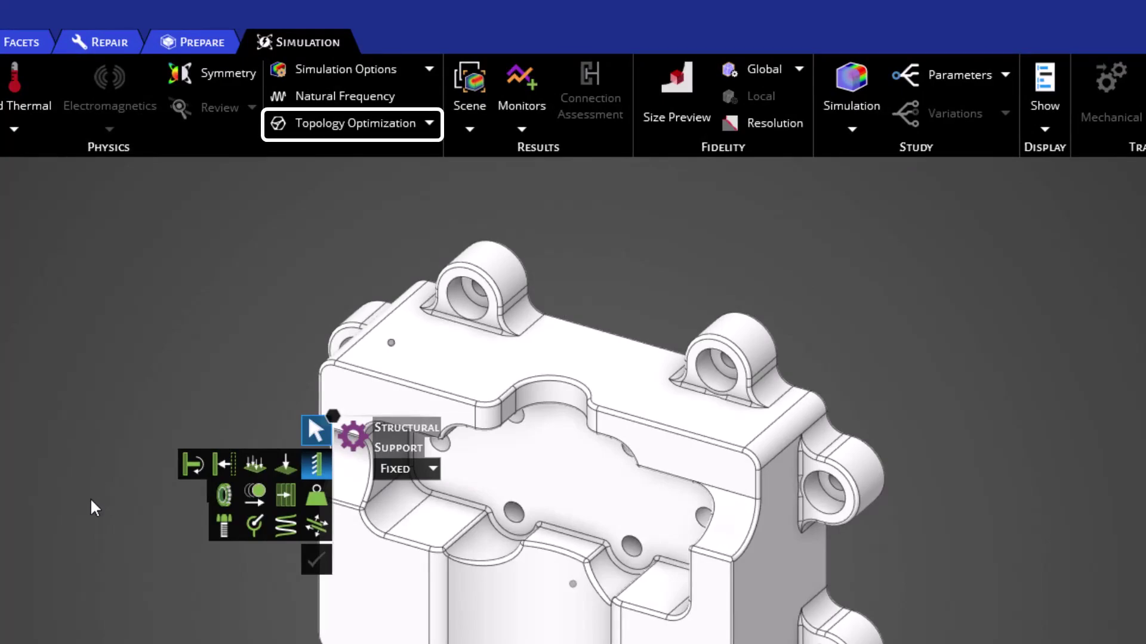
{"action": "key", "text": "Escape"}
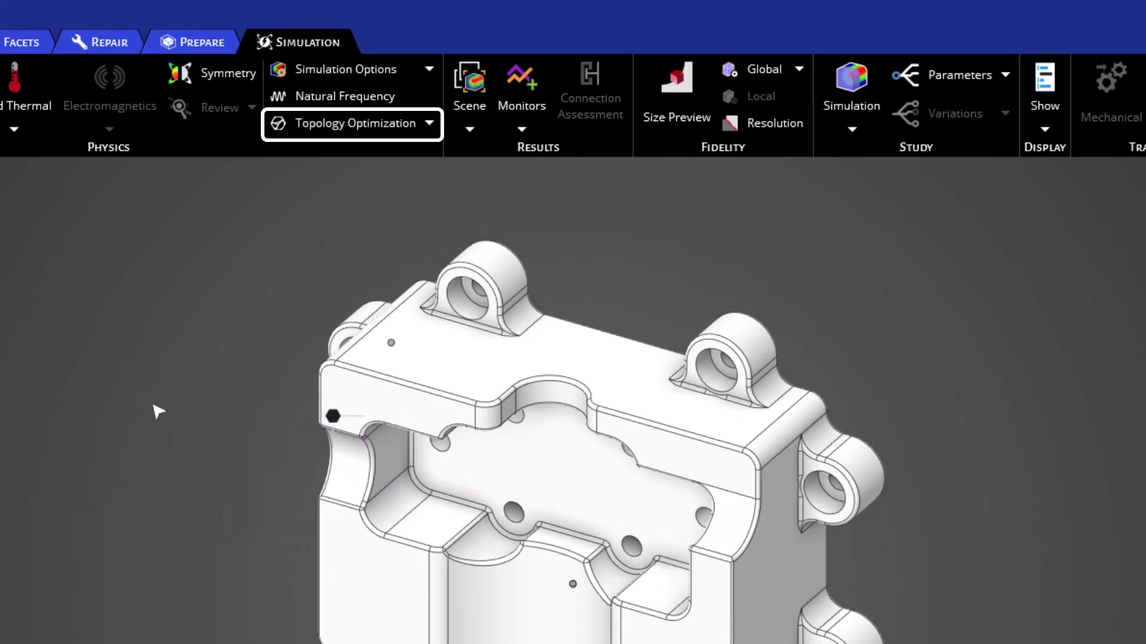
- Add a topology optimization that maximizes stiffness with a volume reduction of 60 %
{"action": "left_click", "coordinate": [314, 130]}
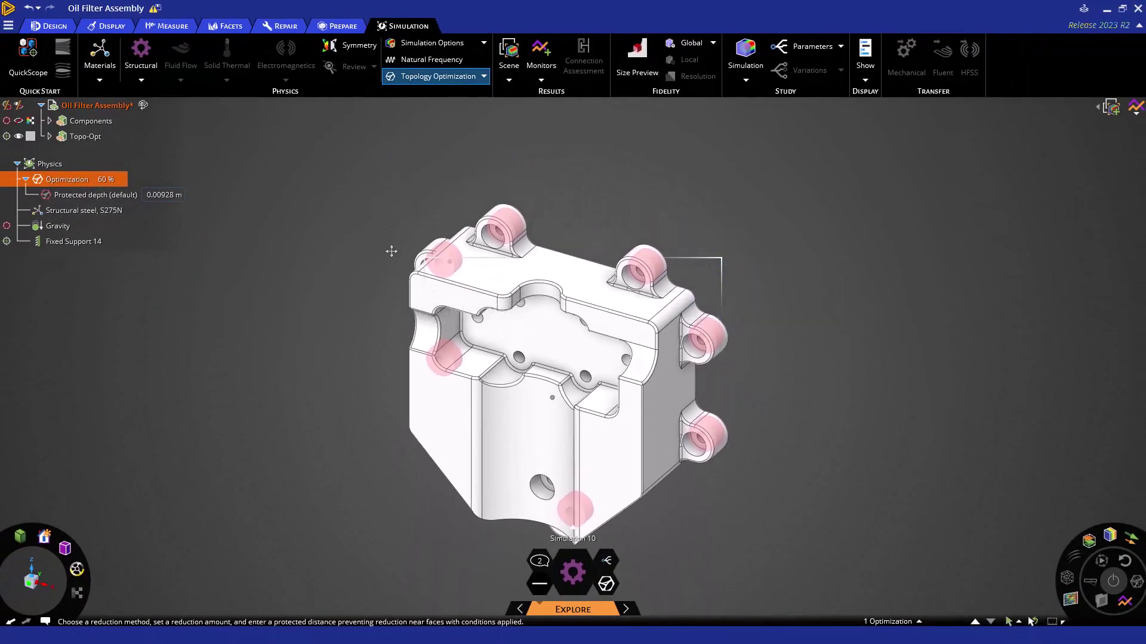
{"action": "middle_click_drag", "start_coordinate": [389, 217], "coordinate": [397, 173]}
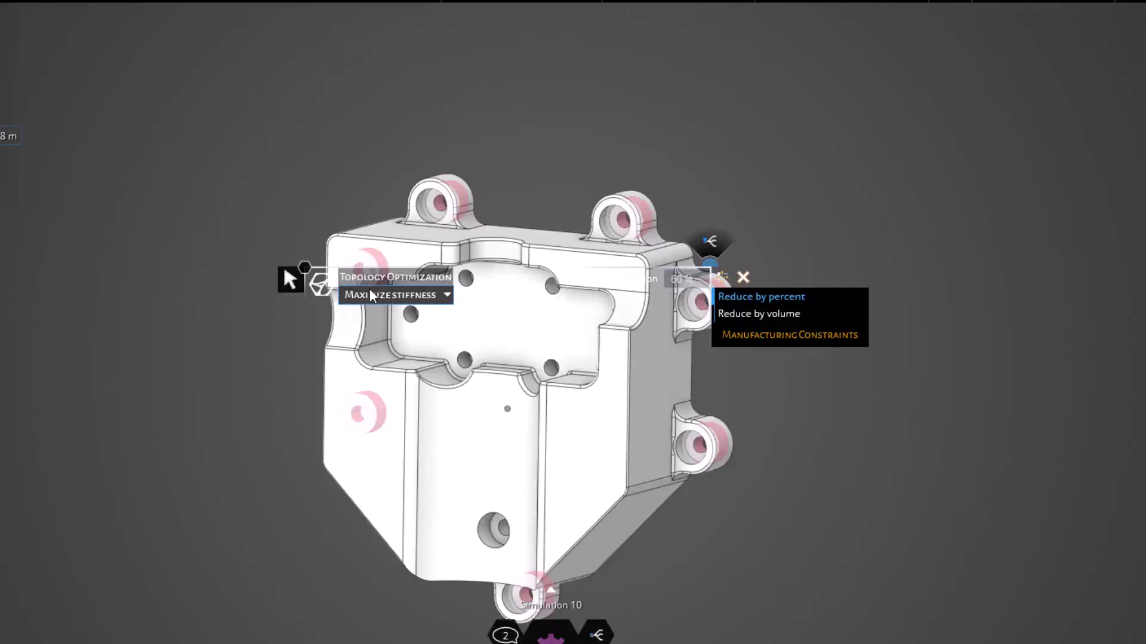
{"action": "left_click_drag", "start_coordinate": [370, 294], "coordinate": [361, 147]}
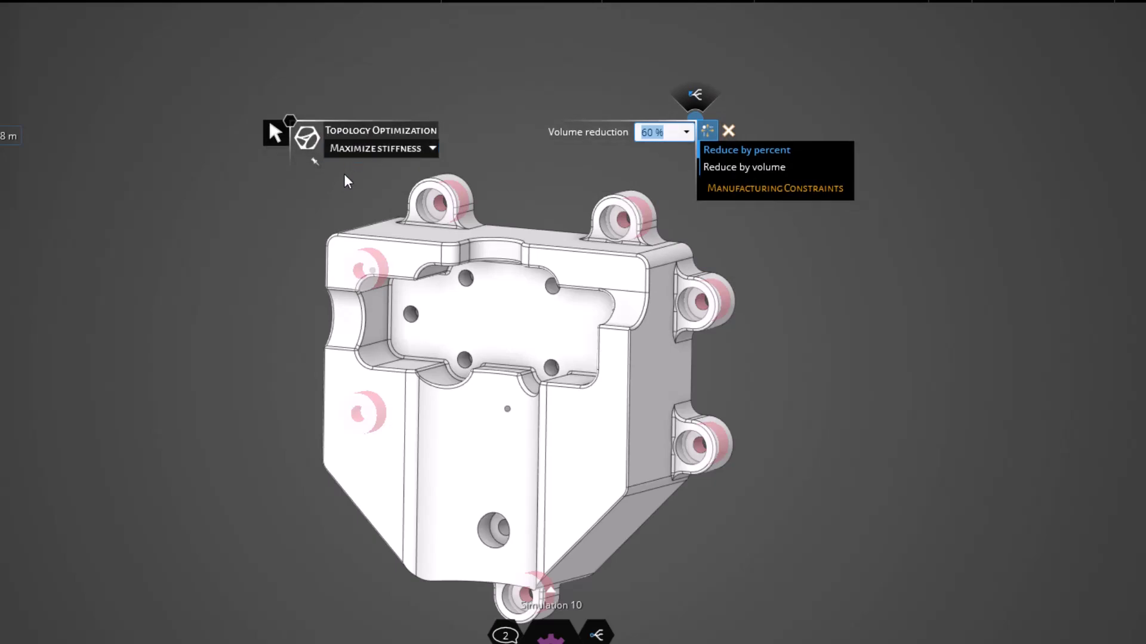
{"action": "left_click", "coordinate": [435, 148]}
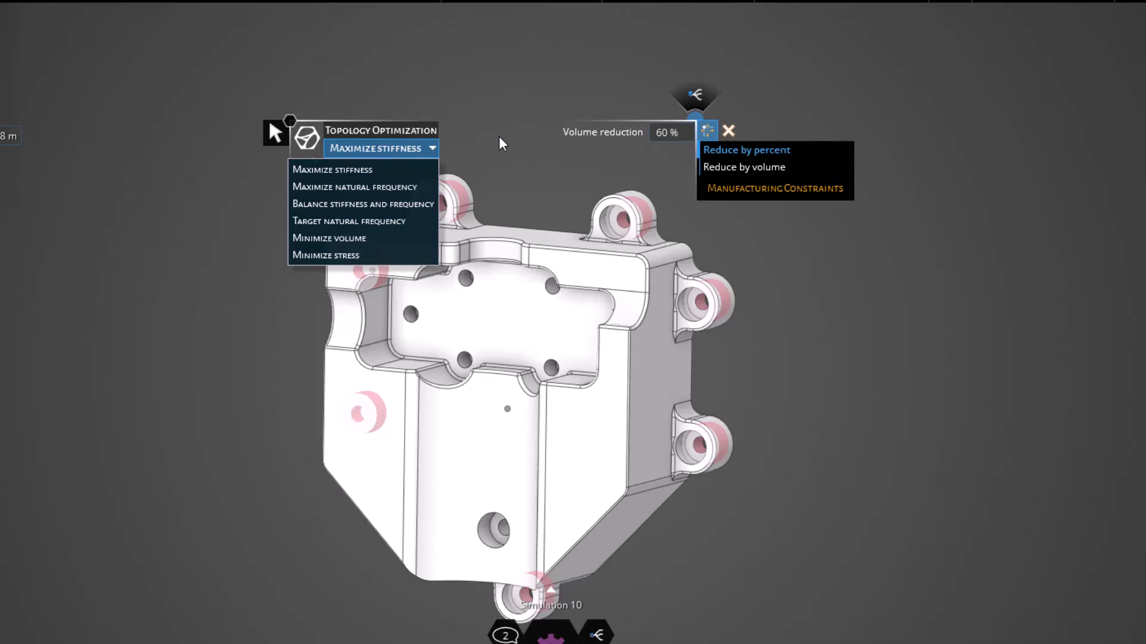
{"action": "key", "text": "Tab"}
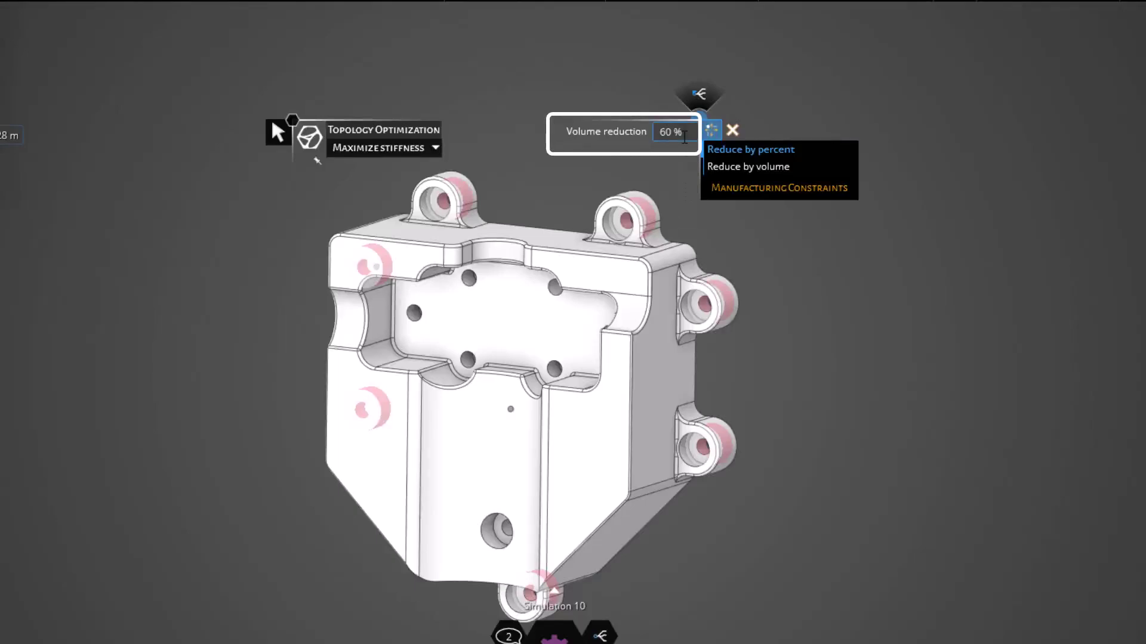
{"action": "left_click", "coordinate": [684, 136]}
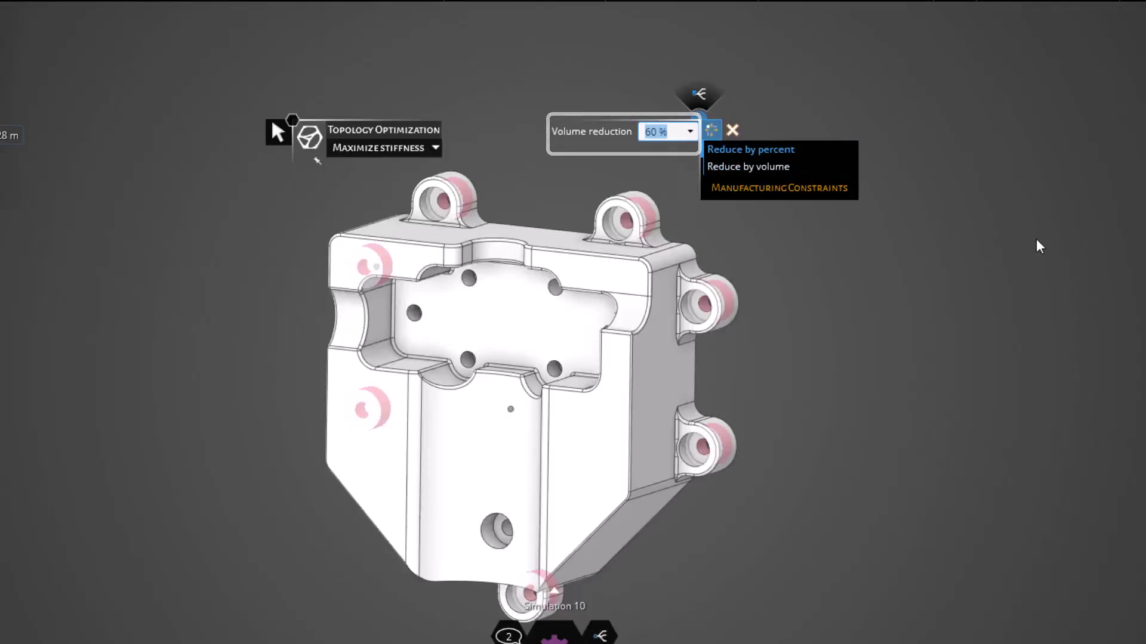
{"action": "key", "text": "Return"}
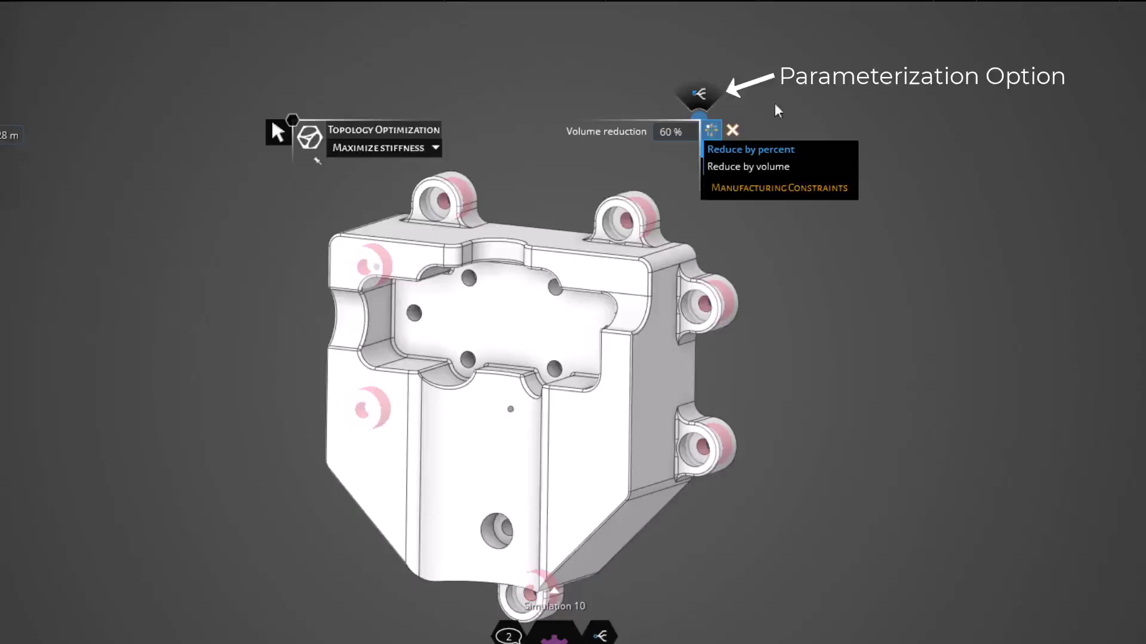
- Review the manufacturing constraints available for the topology optimization
{"action": "left_click", "coordinate": [714, 99]}
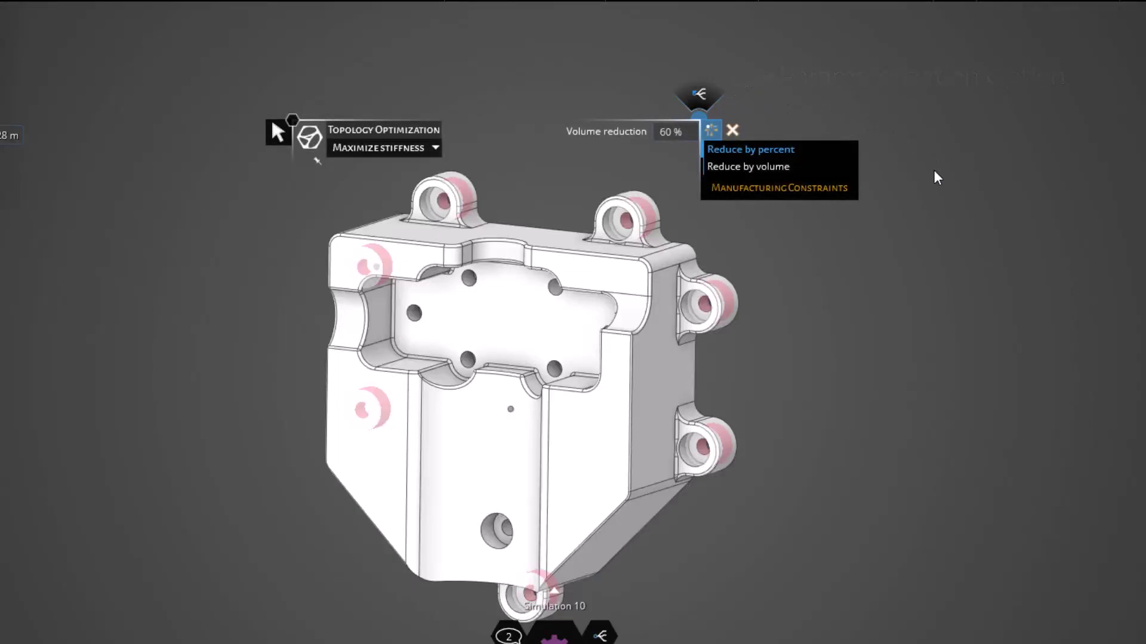
{"action": "left_click", "coordinate": [845, 190]}
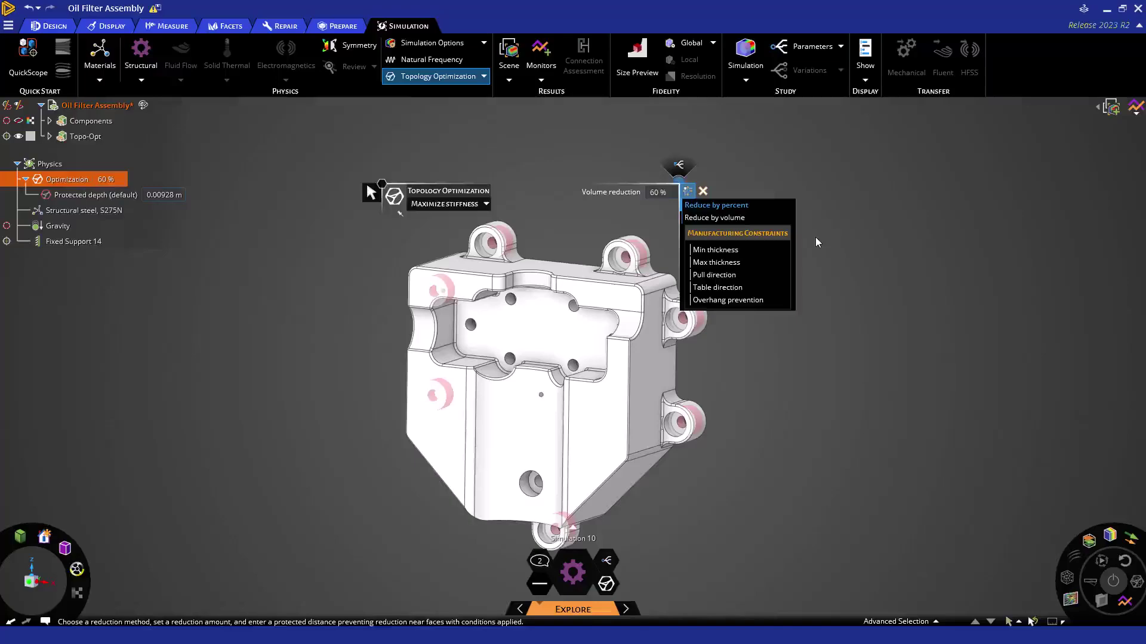
{"action": "left_click", "coordinate": [815, 237]}
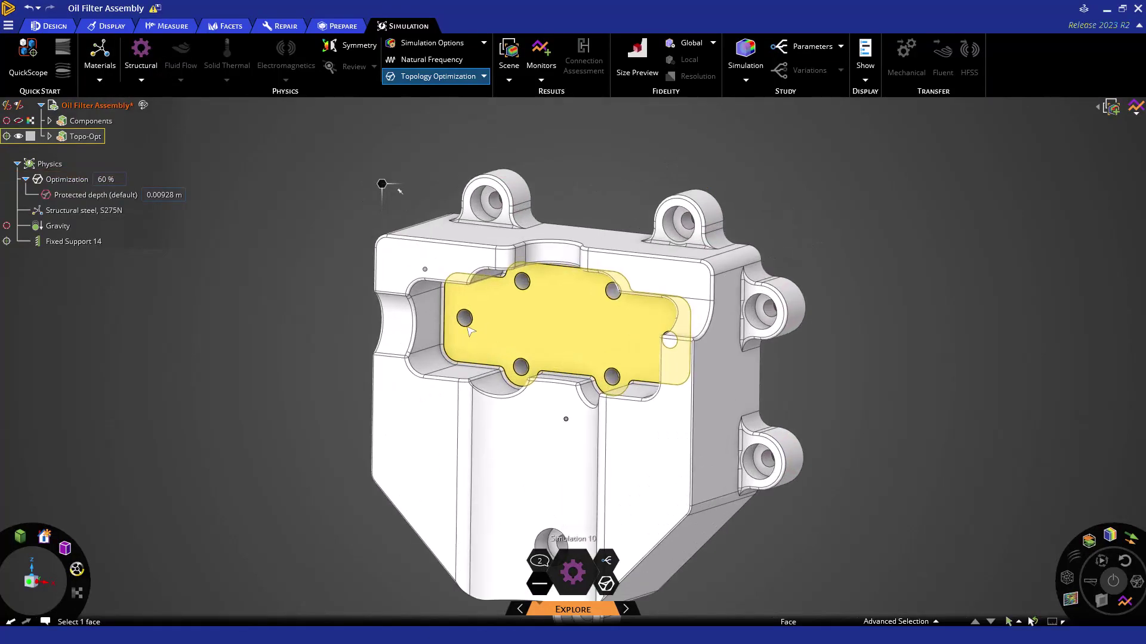
- Start a structural force on the six bolt-hole faces in the bracket's recess and the single hole near its lower end
{"action": "left_click", "coordinate": [469, 316]}
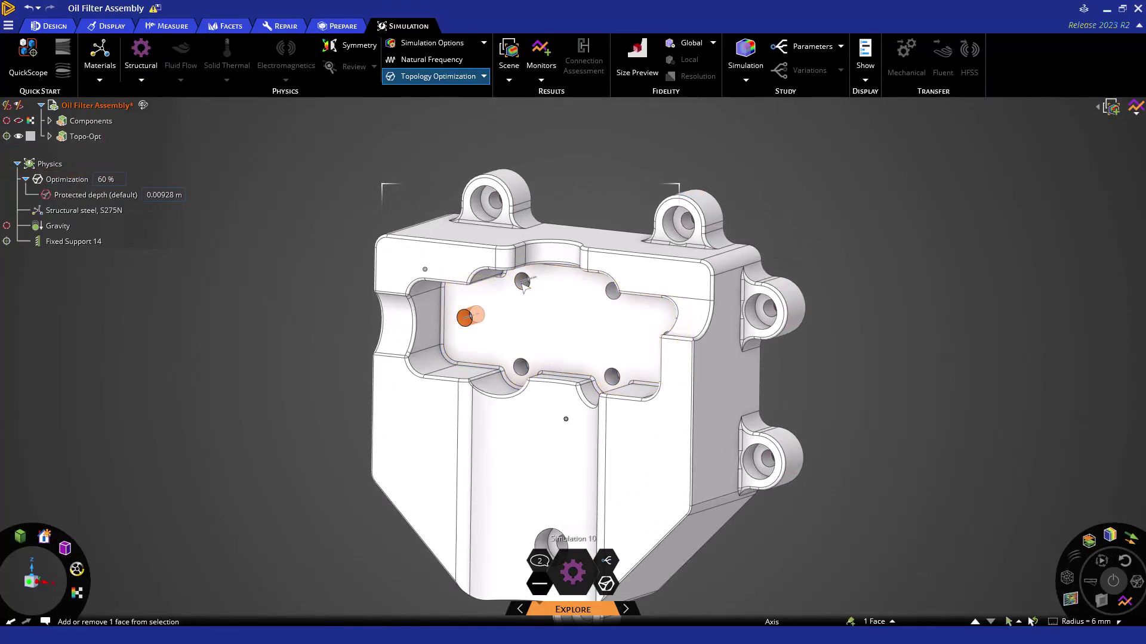
{"action": "left_click", "coordinate": [522, 284], "text": "ctrl"}
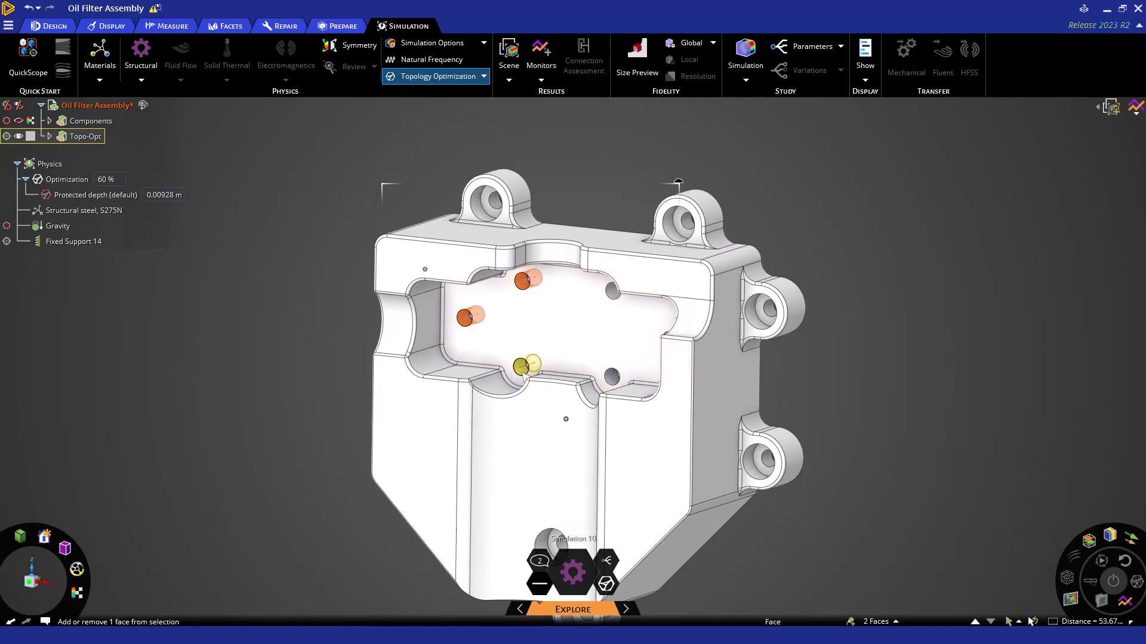
{"action": "left_click", "coordinate": [522, 367], "text": "ctrl"}
{"action": "left_click", "coordinate": [613, 290], "text": "ctrl"}
{"action": "left_click", "coordinate": [613, 377], "text": "ctrl"}
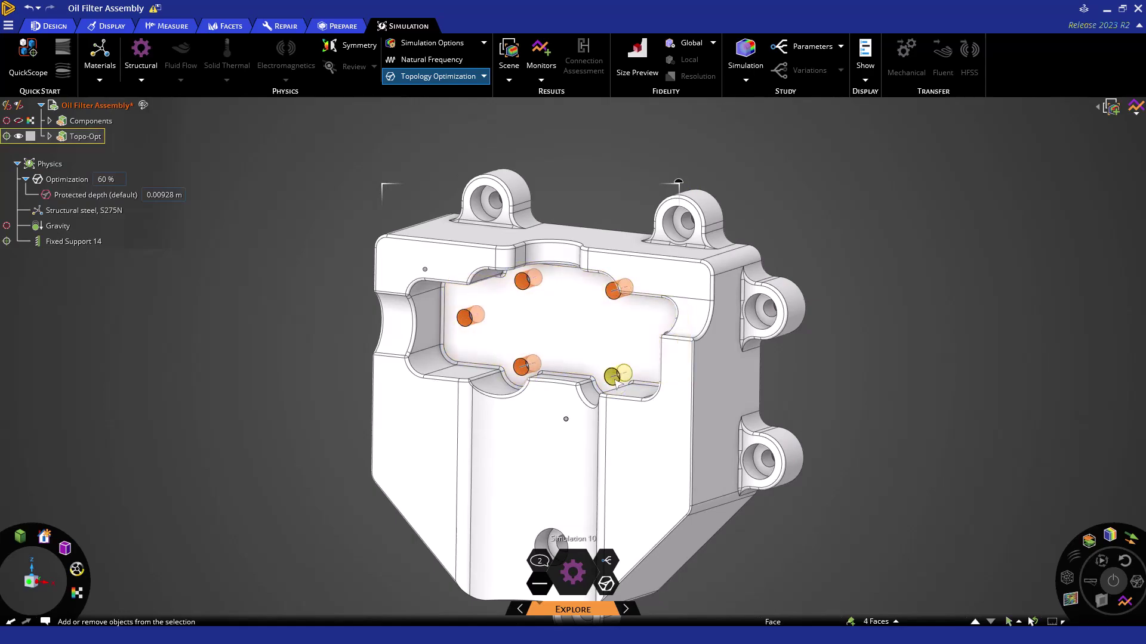
{"action": "scroll", "coordinate": [653, 357], "scroll_direction": "up", "scroll_amount": 5}
{"action": "left_click", "coordinate": [673, 337], "text": "ctrl"}
{"action": "scroll", "coordinate": [673, 337], "scroll_direction": "down", "scroll_amount": 5}
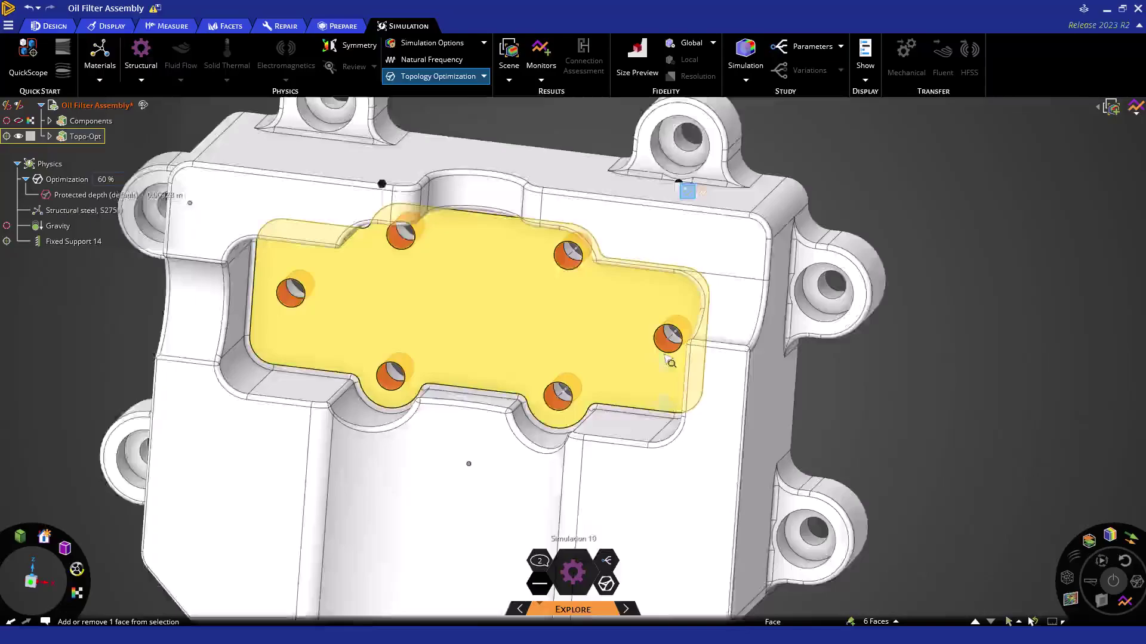
{"action": "middle_click_drag", "start_coordinate": [673, 338], "coordinate": [418, 298]}
{"action": "left_click", "coordinate": [535, 472], "text": "ctrl"}
{"action": "left_click", "coordinate": [148, 82]}
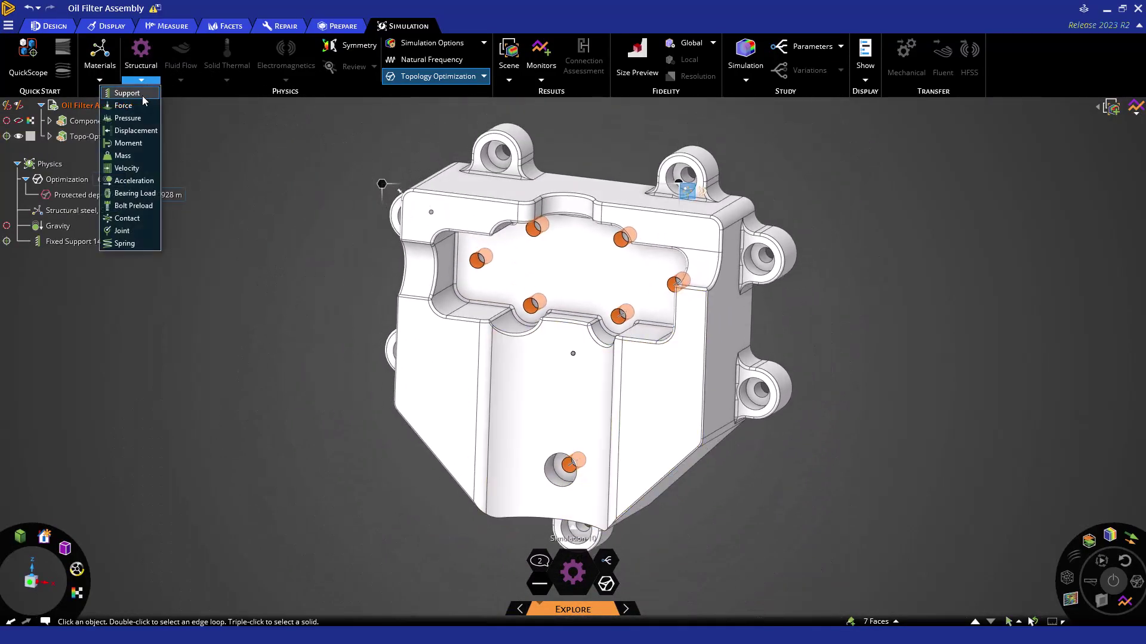
{"action": "left_click", "coordinate": [123, 105]}
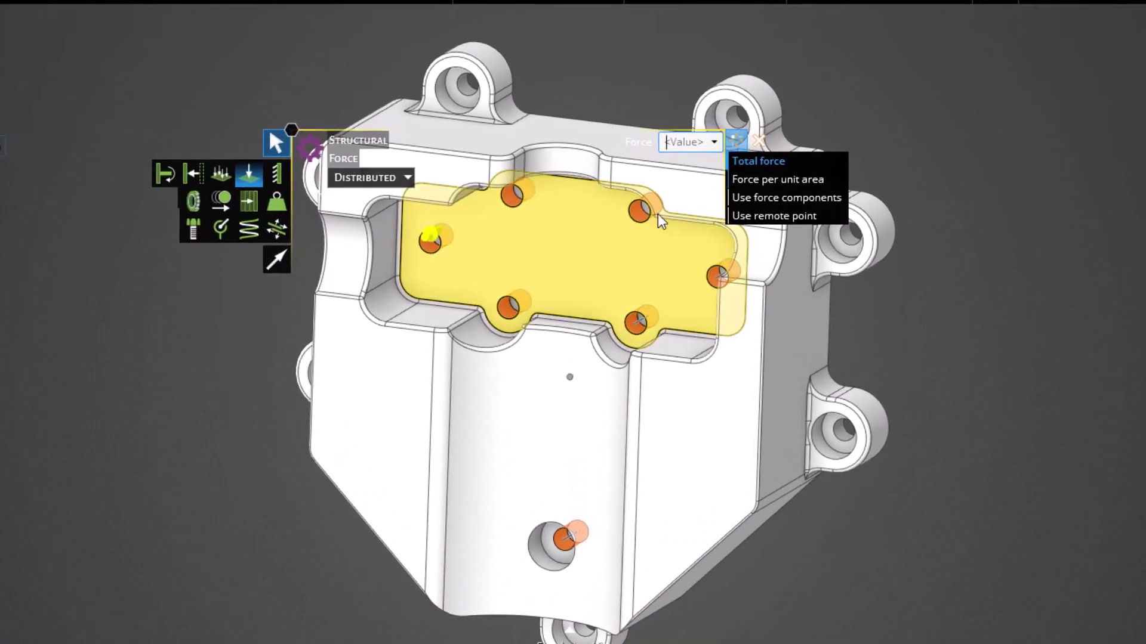
- Apply the force through a remote point located at X 0 m, Y 0 m, Z 0 m
{"action": "left_click", "coordinate": [743, 229]}
{"action": "left_click", "coordinate": [768, 235]}
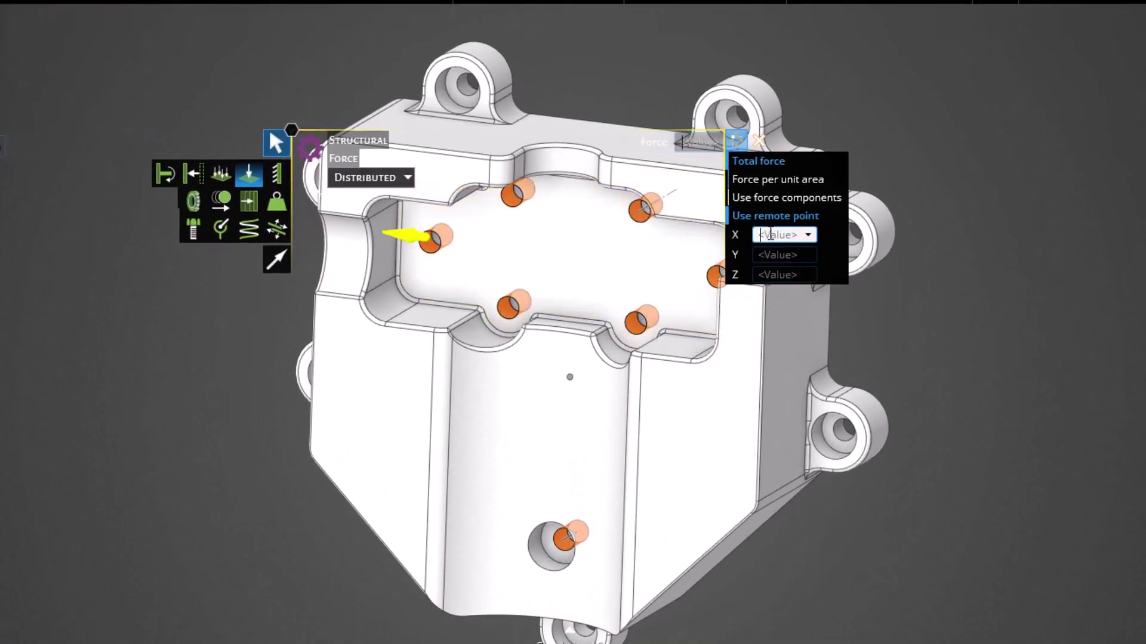
{"action": "type", "text": "0"}
{"action": "key", "text": "Tab"}
{"action": "type", "text": "0"}
{"action": "key", "text": "Tab"}
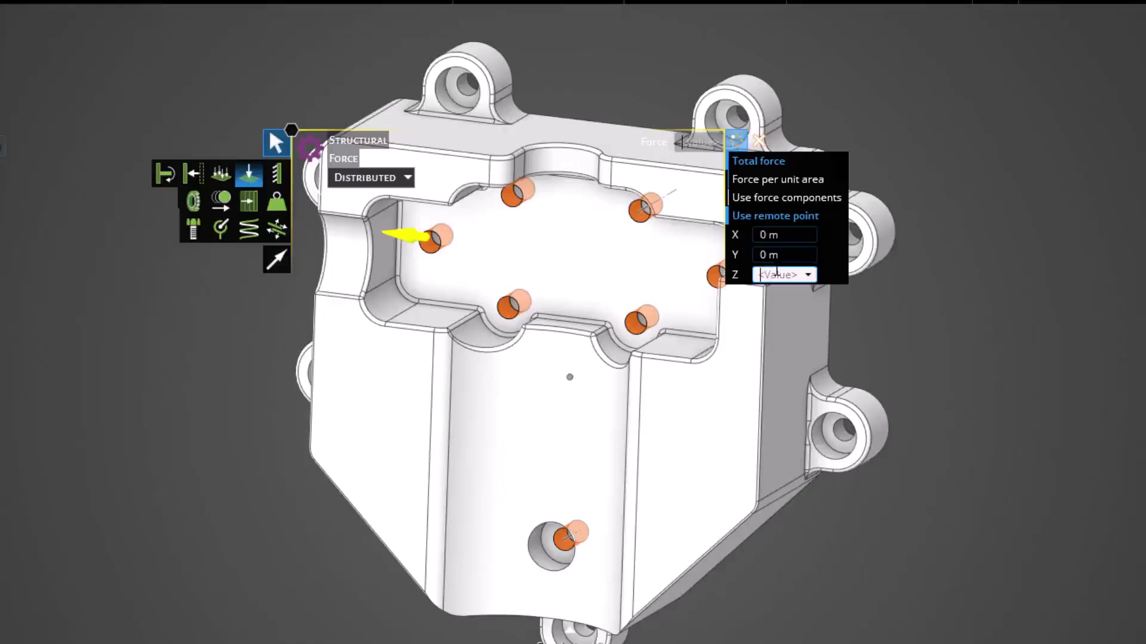
{"action": "type", "text": "0"}
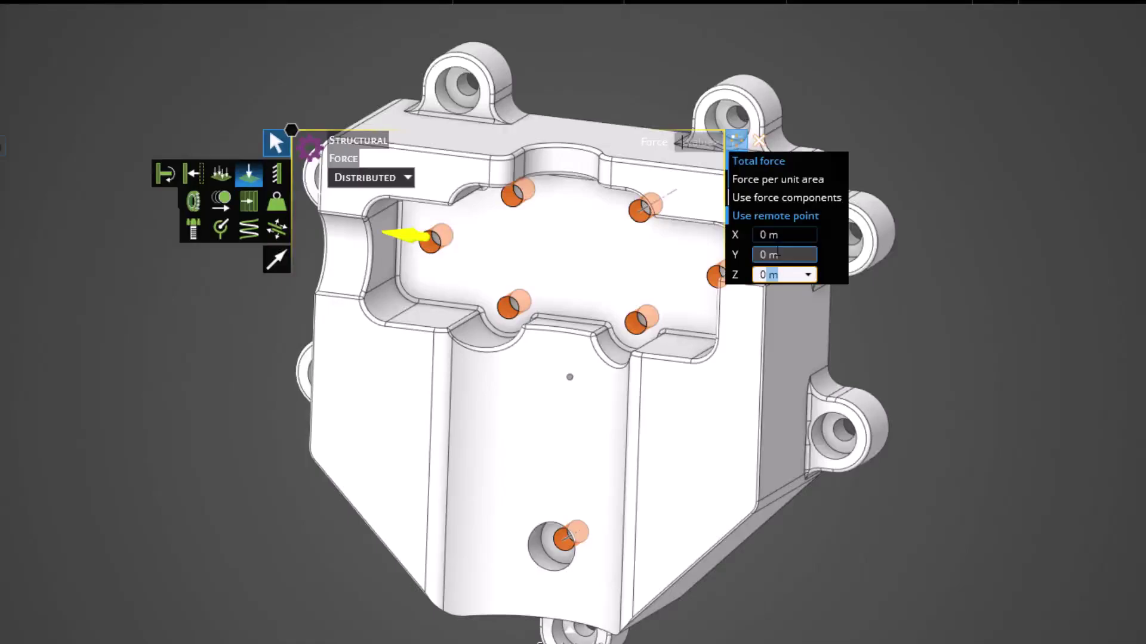
- Define the remote force by components with X 0 N, Y 600 N and Z -800 N
{"action": "left_click", "coordinate": [780, 203]}
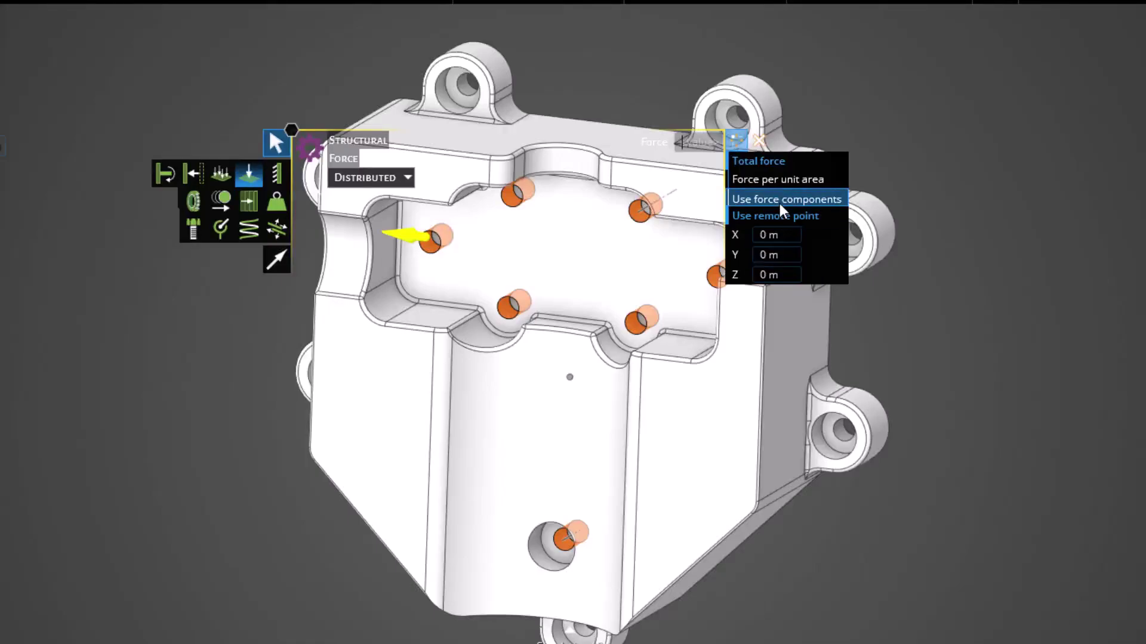
{"action": "left_click", "coordinate": [779, 216]}
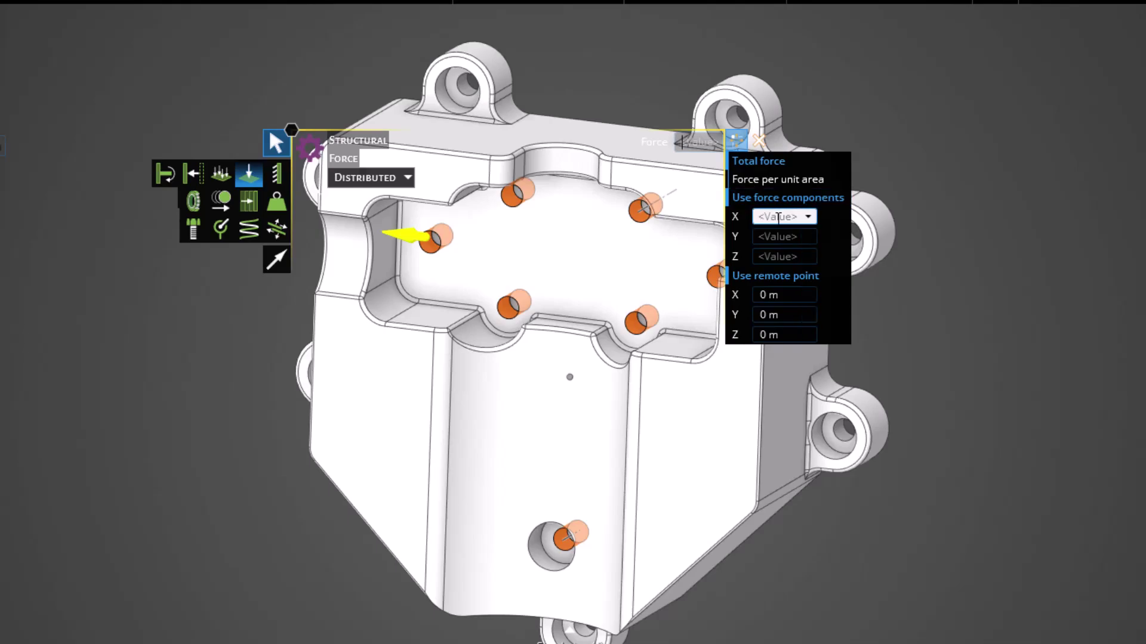
{"action": "type", "text": "0"}
{"action": "left_click", "coordinate": [781, 235]}
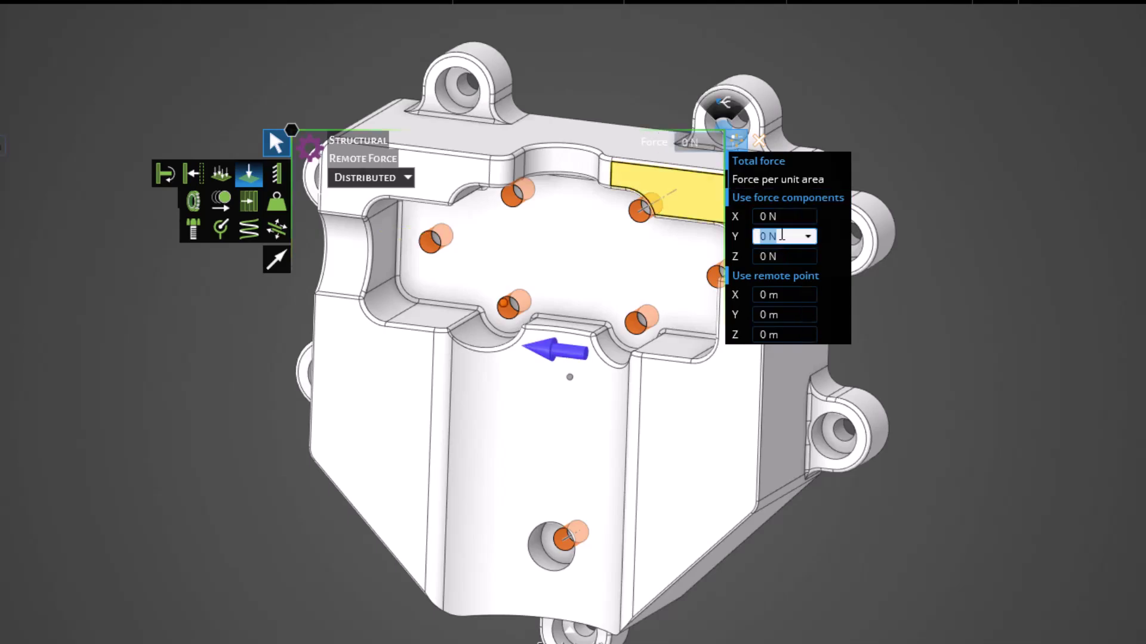
{"action": "type", "text": "600"}
{"action": "left_click", "coordinate": [780, 255]}
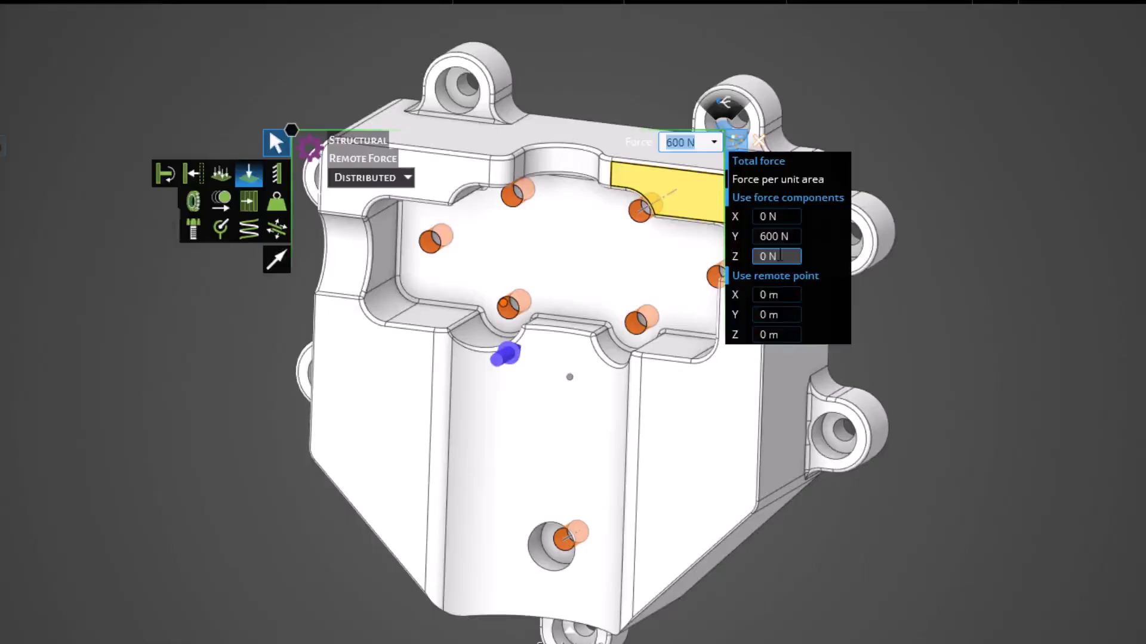
{"action": "type", "text": "-800"}
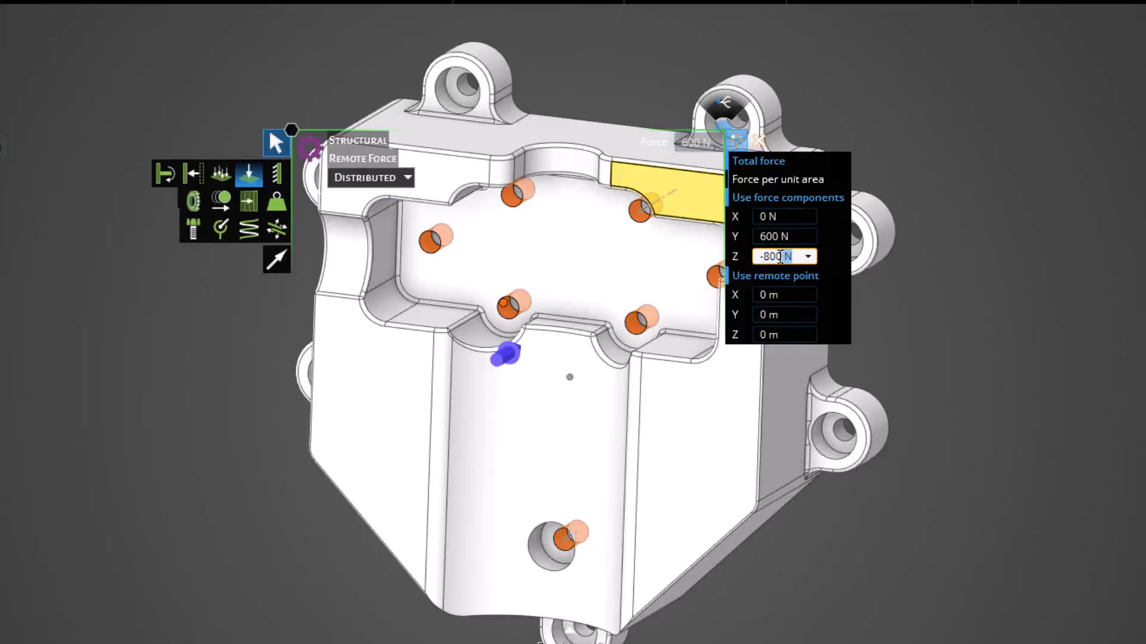
{"action": "key", "text": "Return"}
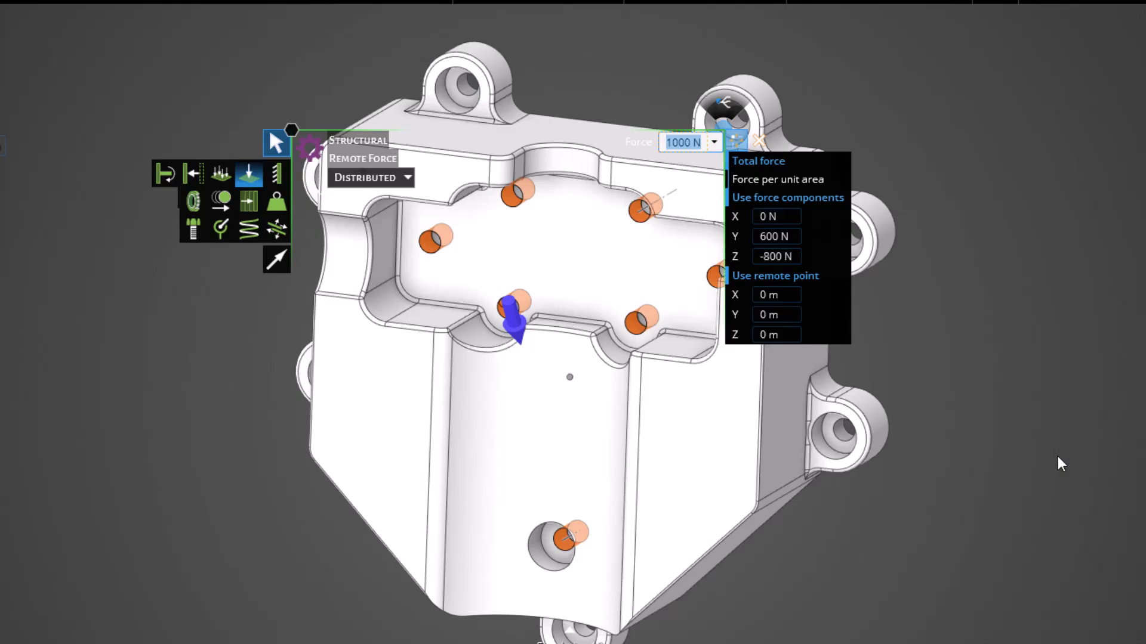
- Turn the X, Y and Z components of the remote force into parameters and open the parameter table
{"action": "left_click", "coordinate": [789, 237]}
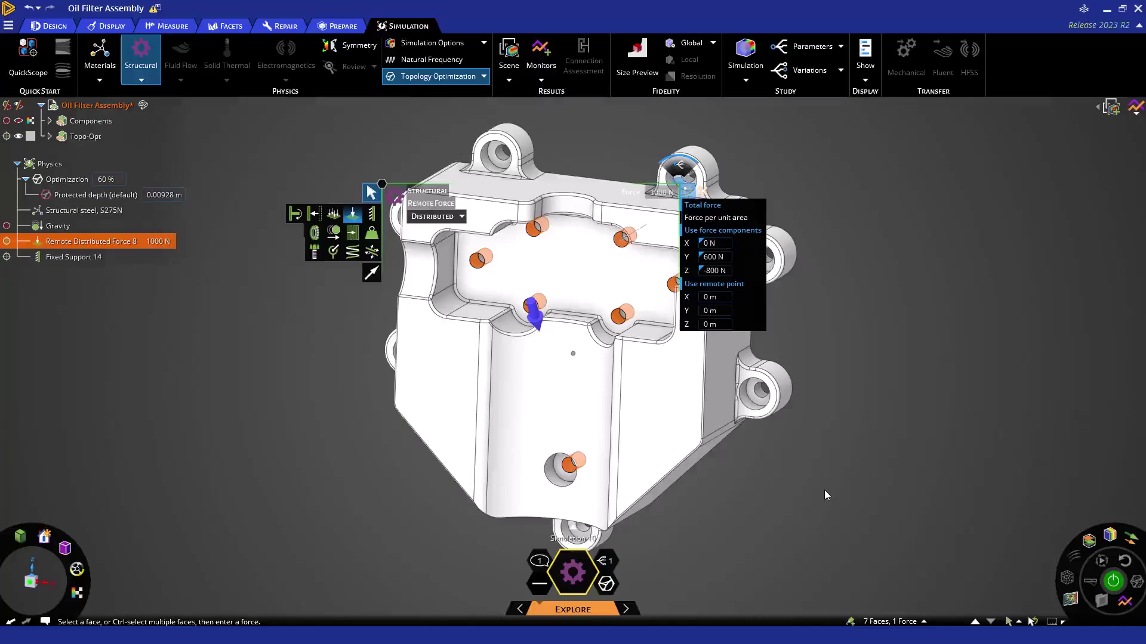
{"action": "key", "text": "Escape"}
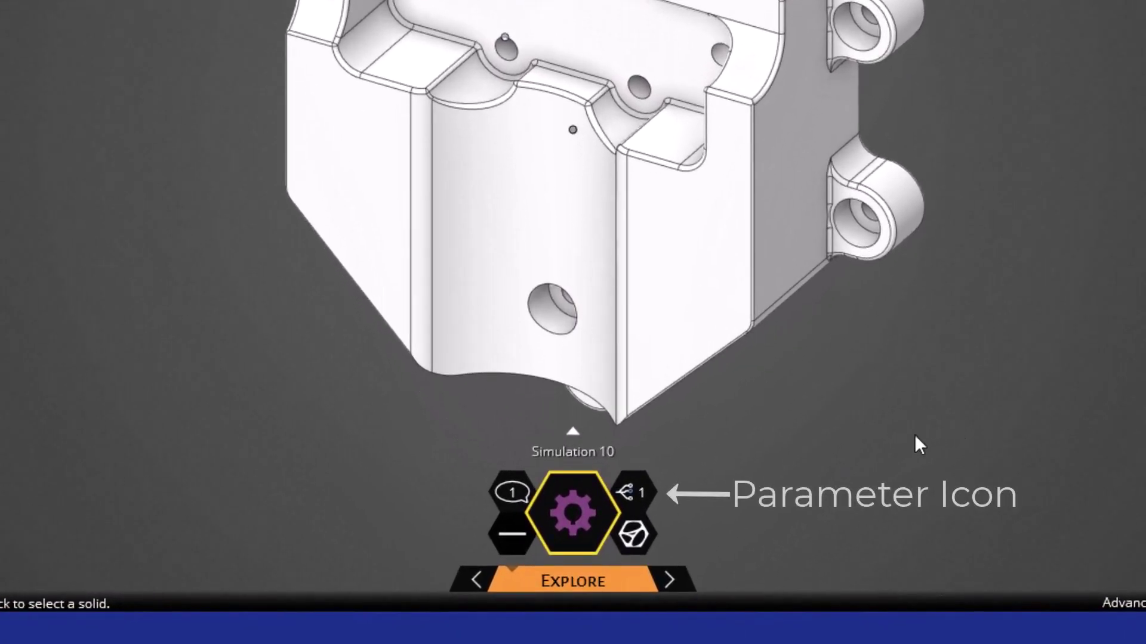
{"action": "left_click", "coordinate": [646, 499]}
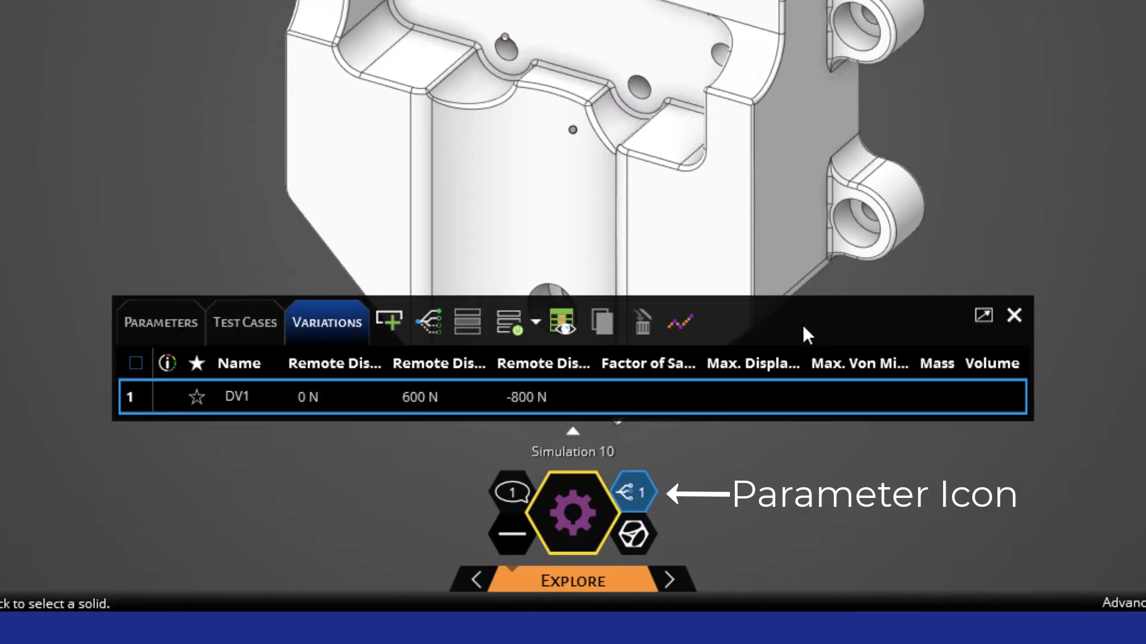
- Add three test cases for the parameterized remote force
{"action": "left_click", "coordinate": [277, 324]}
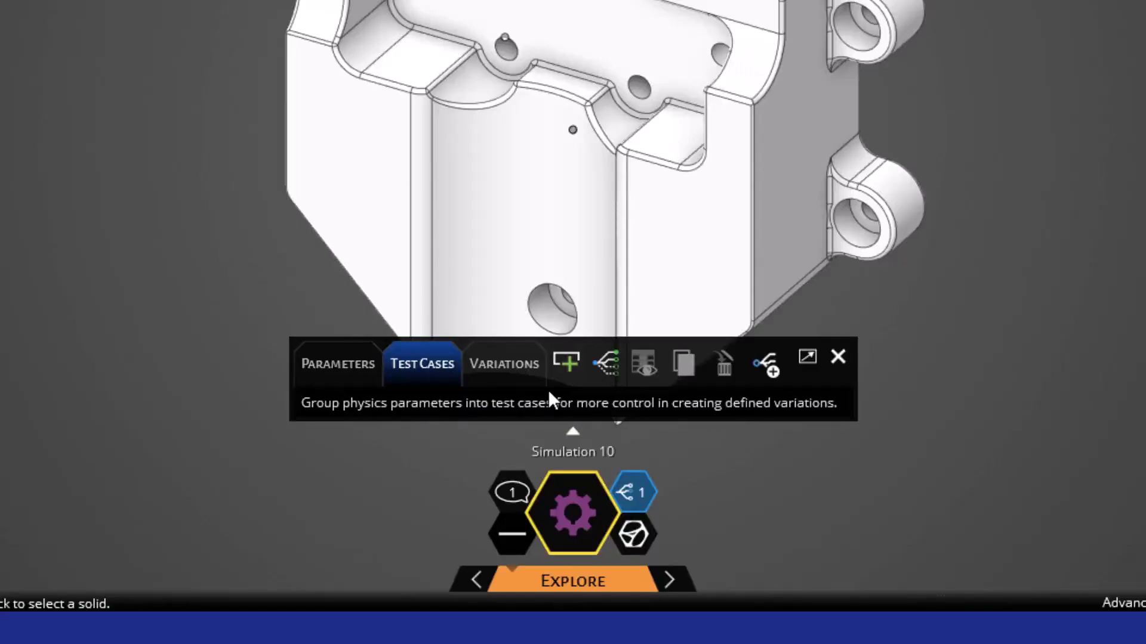
{"action": "left_click", "coordinate": [571, 362]}
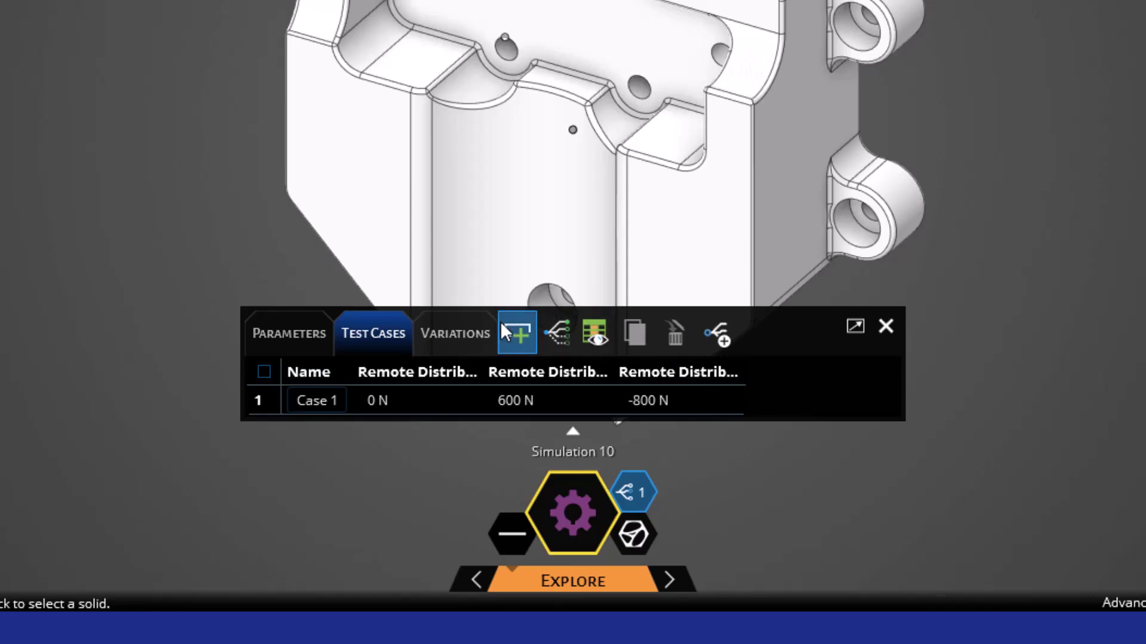
{"action": "left_click", "coordinate": [517, 333]}
{"action": "left_click", "coordinate": [513, 308]}
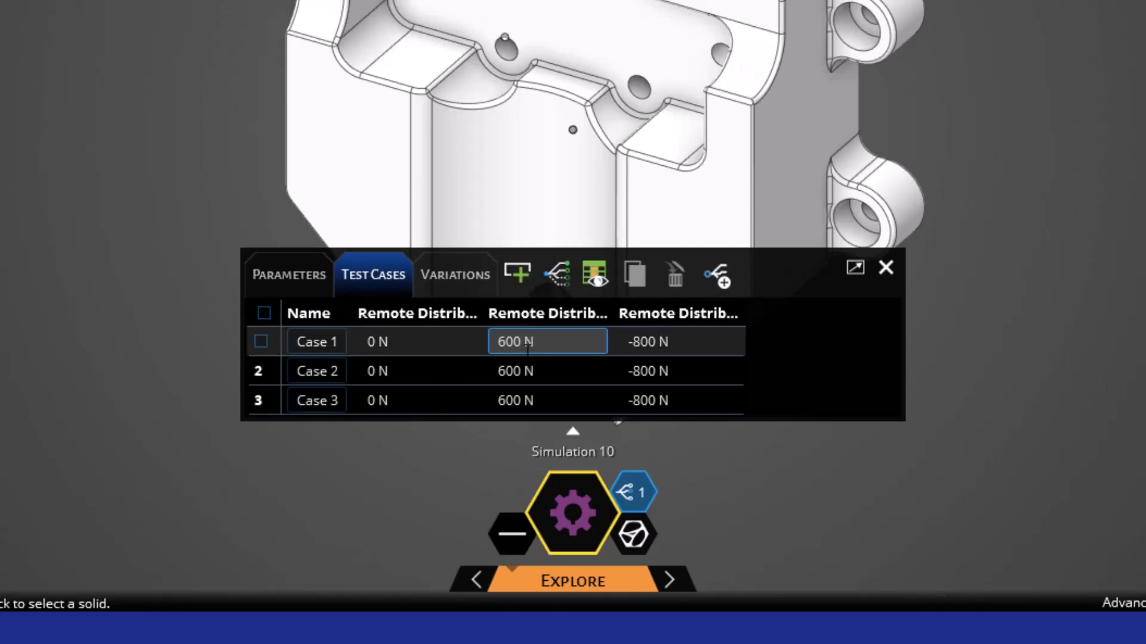
- Set the force components of Case 2 to X -1000 N, Y 0 N and Z 0 N
{"action": "left_click", "coordinate": [420, 371]}
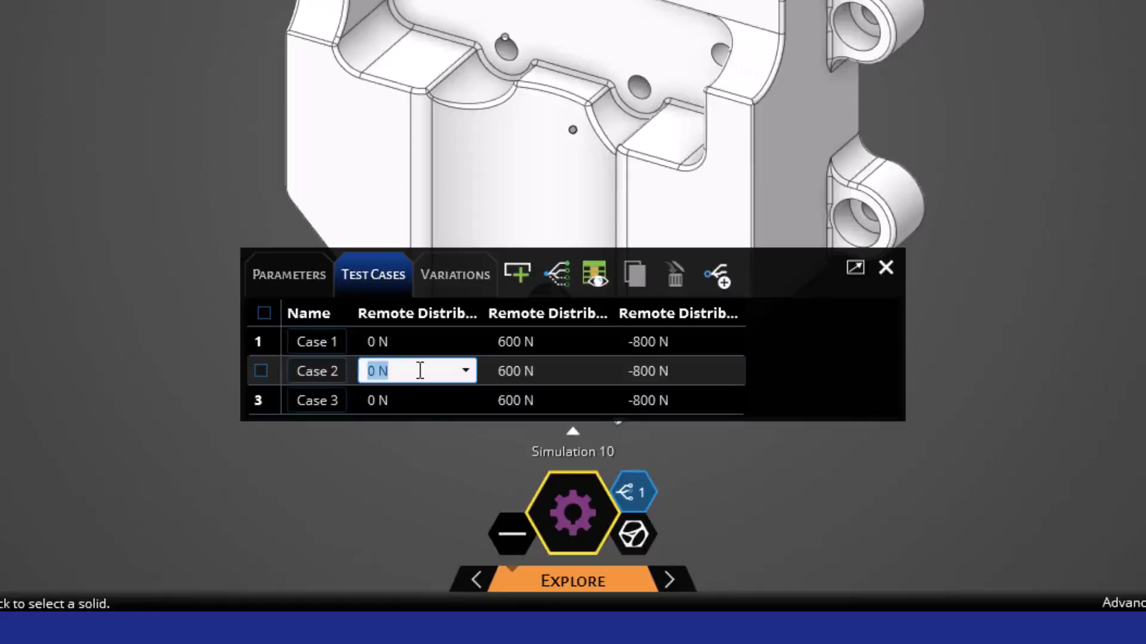
{"action": "type", "text": "-1000"}
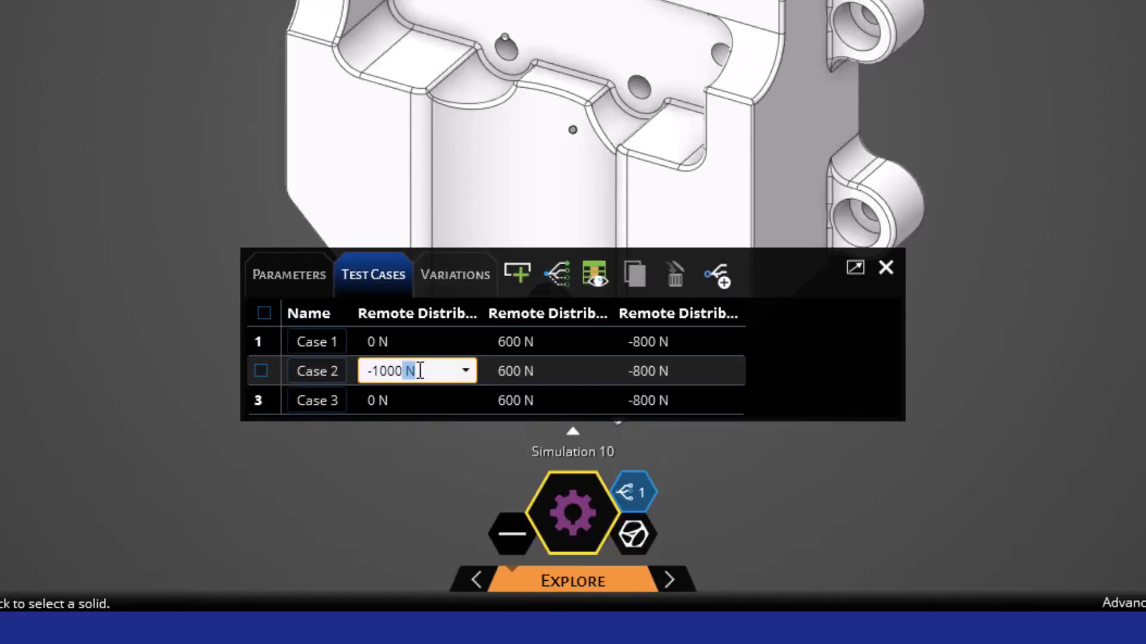
{"action": "left_click", "coordinate": [555, 372]}
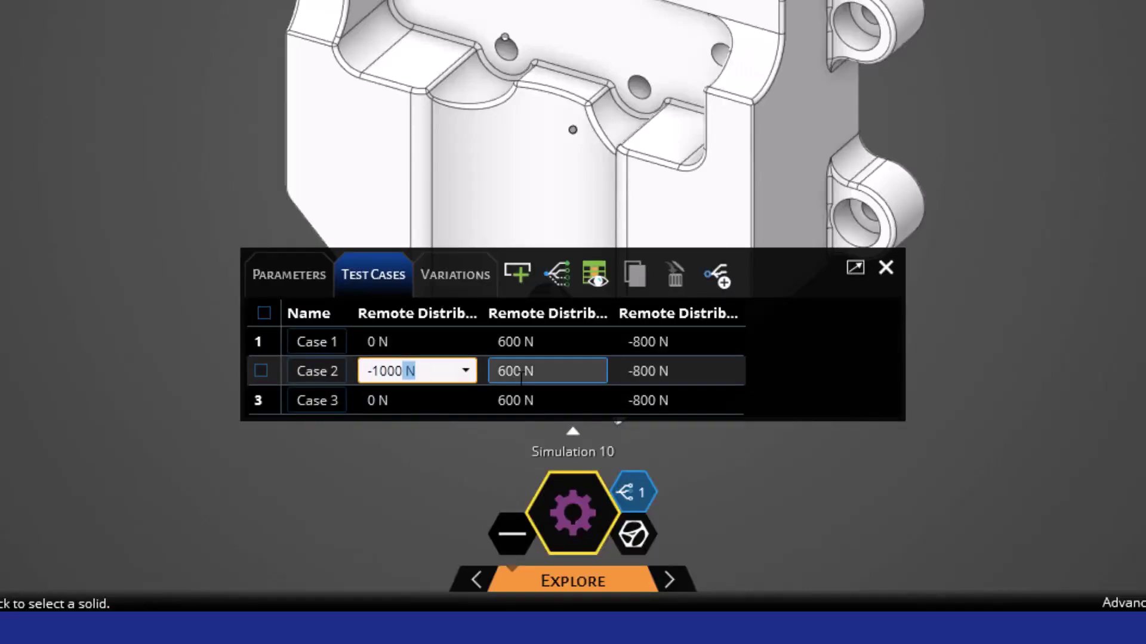
{"action": "type", "text": "a"}
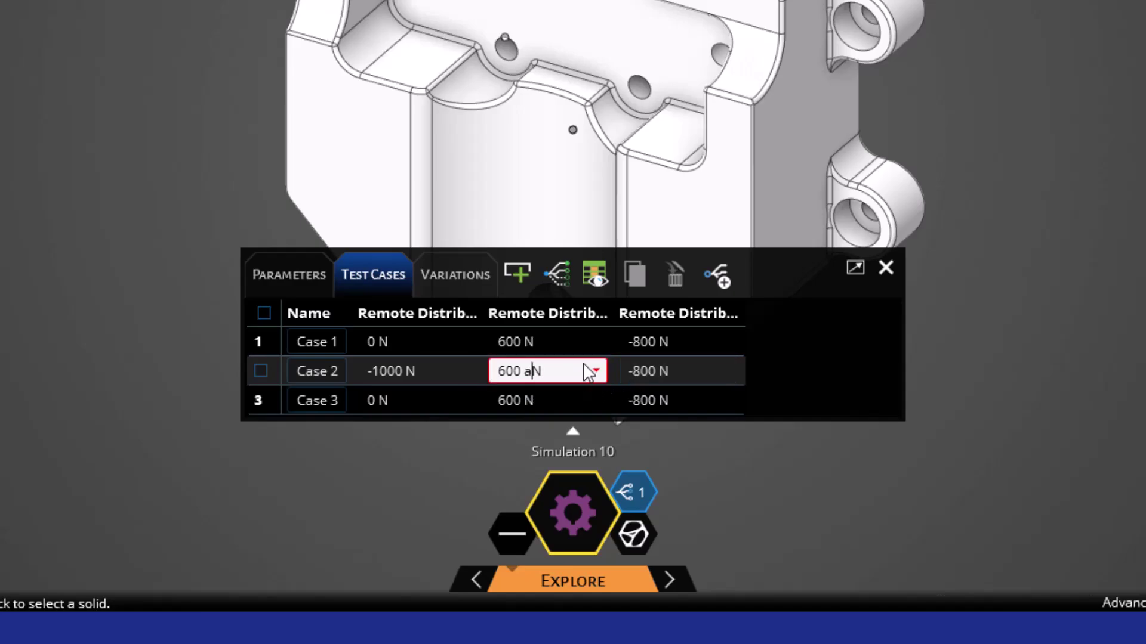
{"action": "key", "text": "ctrl+a"}
{"action": "type", "text": "0"}
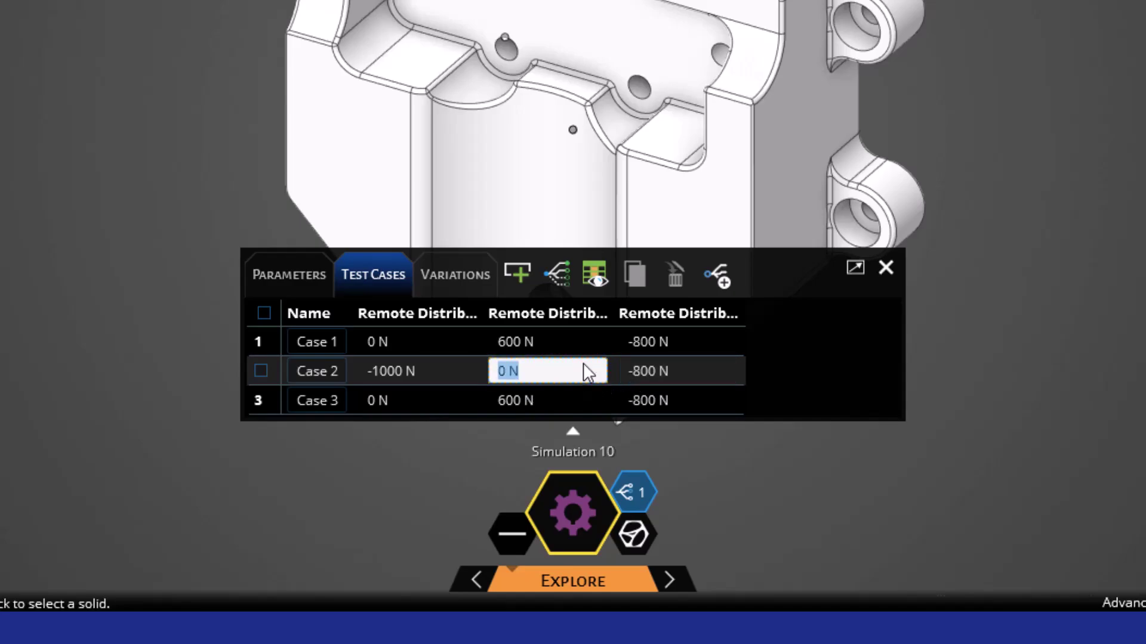
{"action": "left_click", "coordinate": [642, 373]}
{"action": "type", "text": "0"}
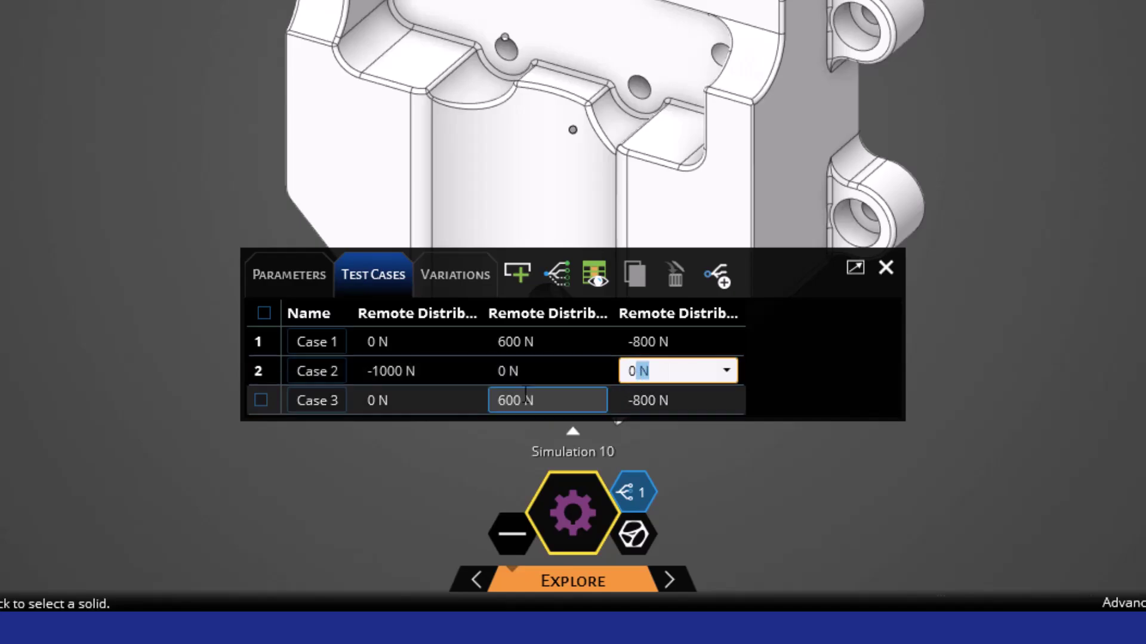
- Set the force components of Case 3 to X 1000 N, Y 0 N and Z 0 N
{"action": "left_click", "coordinate": [405, 400]}
{"action": "type", "text": "1000"}
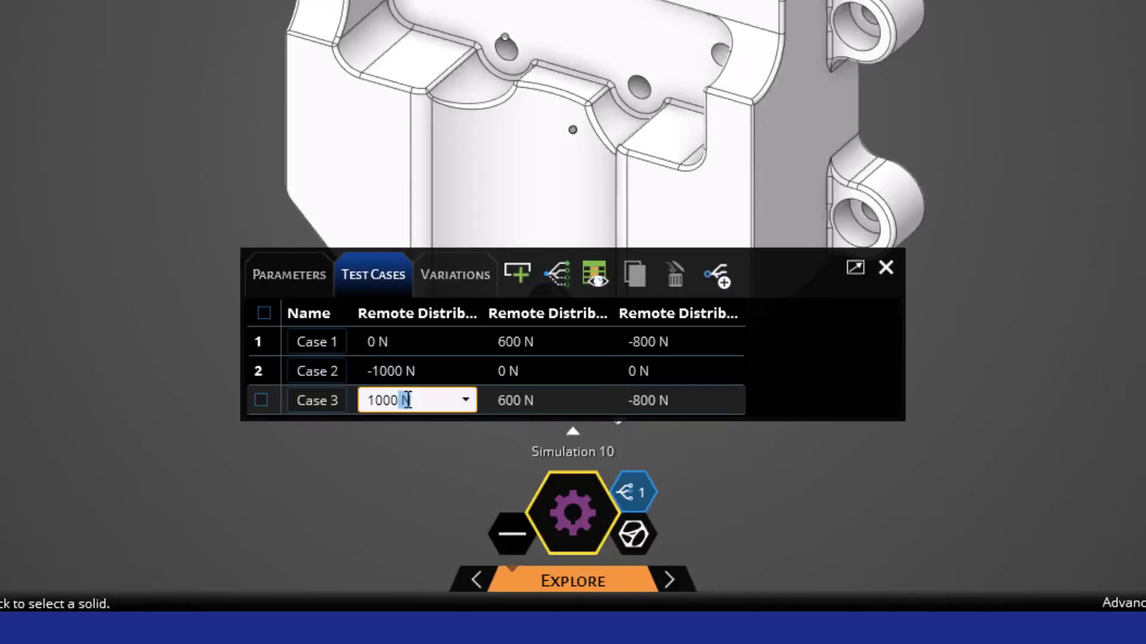
{"action": "left_click", "coordinate": [539, 400]}
{"action": "type", "text": "0"}
{"action": "left_click", "coordinate": [674, 408]}
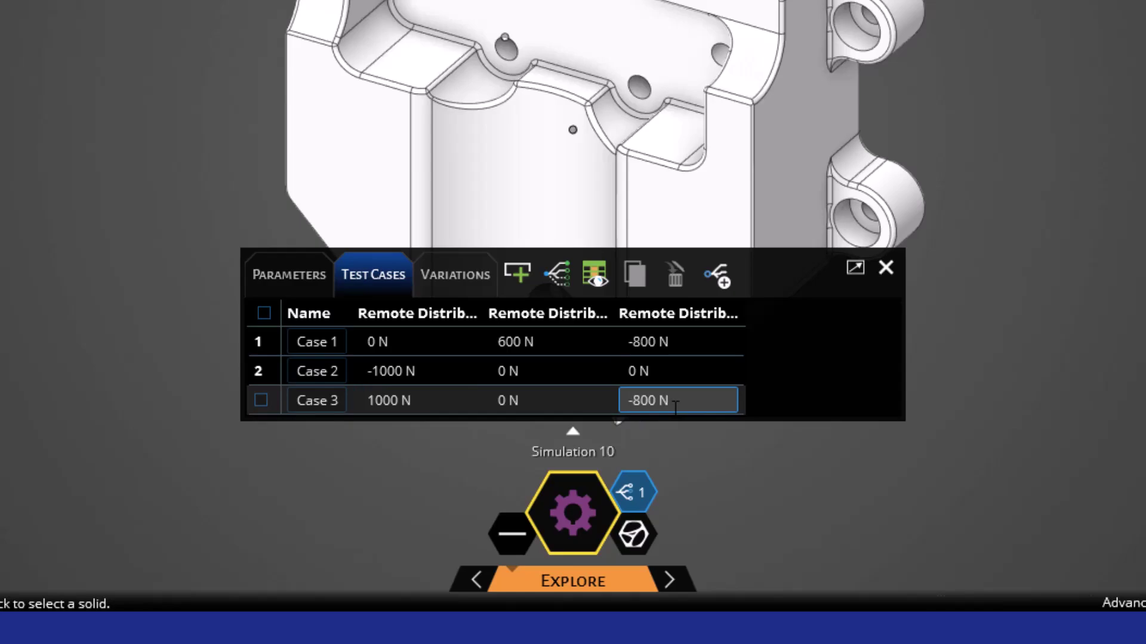
{"action": "type", "text": "0"}
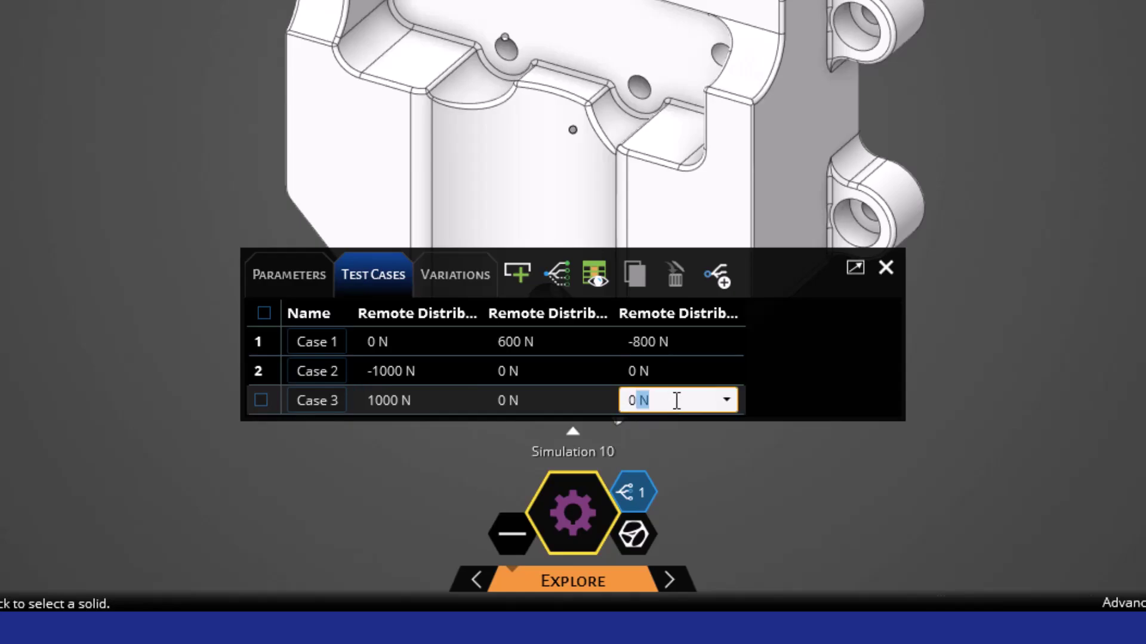
{"action": "left_click", "coordinate": [800, 375]}
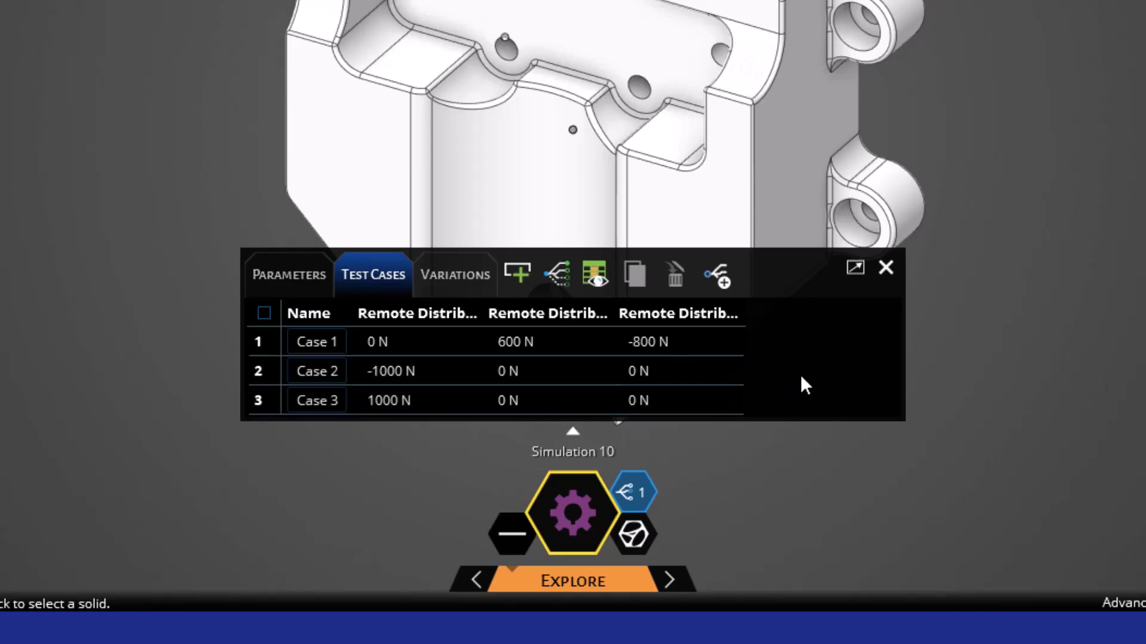
- Rename Case 2 as Lateral and Case 3 as Lateral2, and close the test case table
{"action": "left_click", "coordinate": [303, 376]}
{"action": "type", "text": "Lateral"}
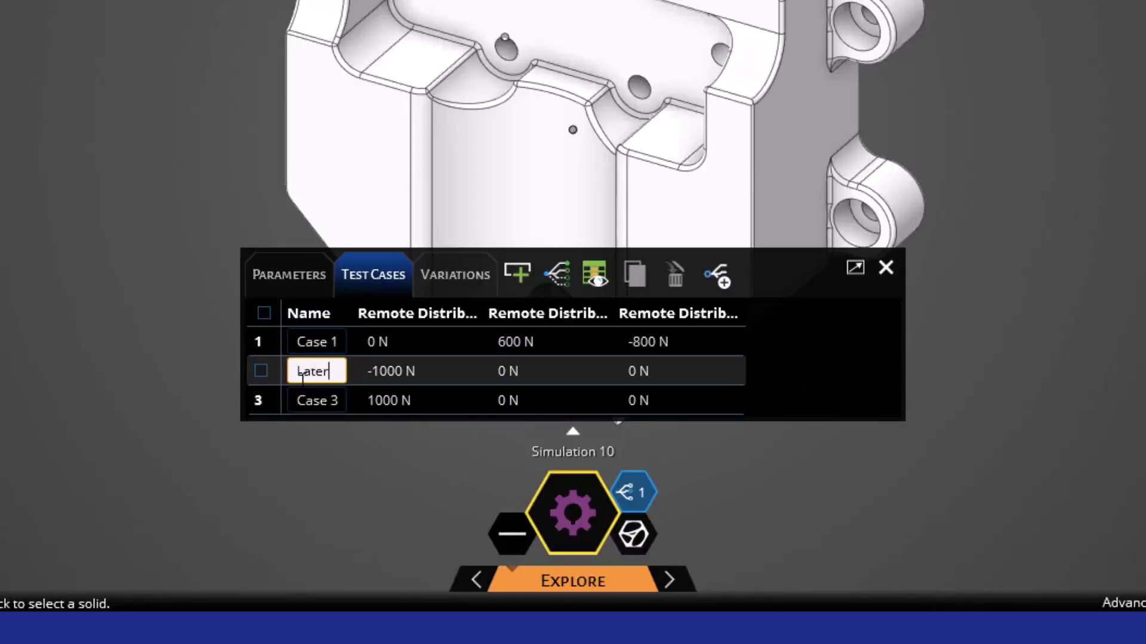
{"action": "left_click", "coordinate": [307, 400]}
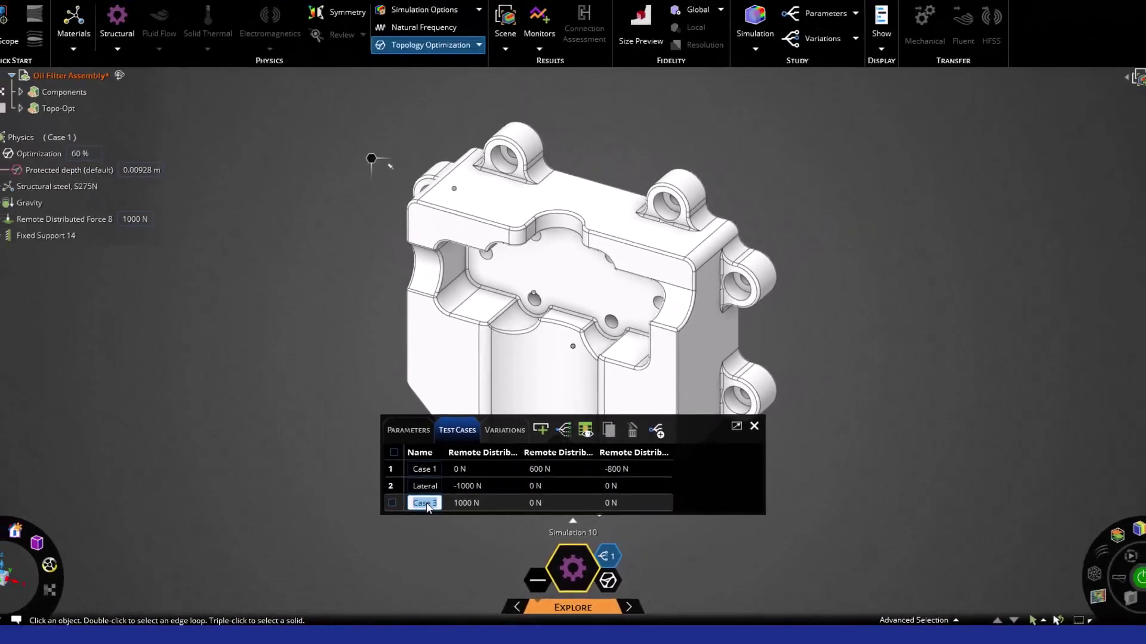
{"action": "type", "text": "Lateral"}
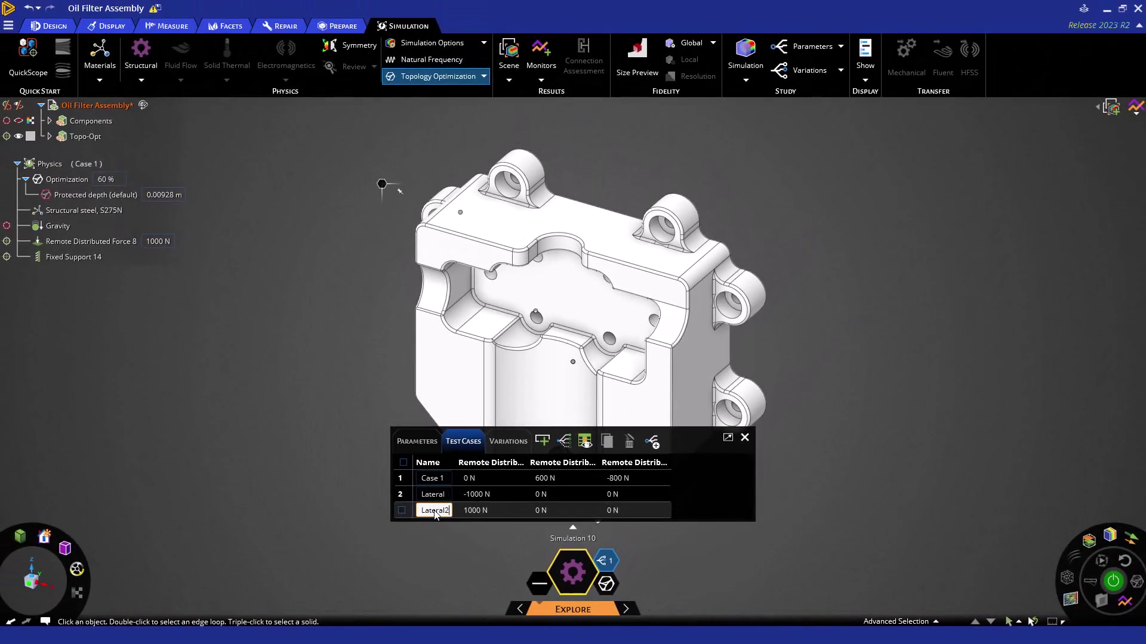
{"action": "type", "text": "2"}
{"action": "left_click", "coordinate": [716, 506]}
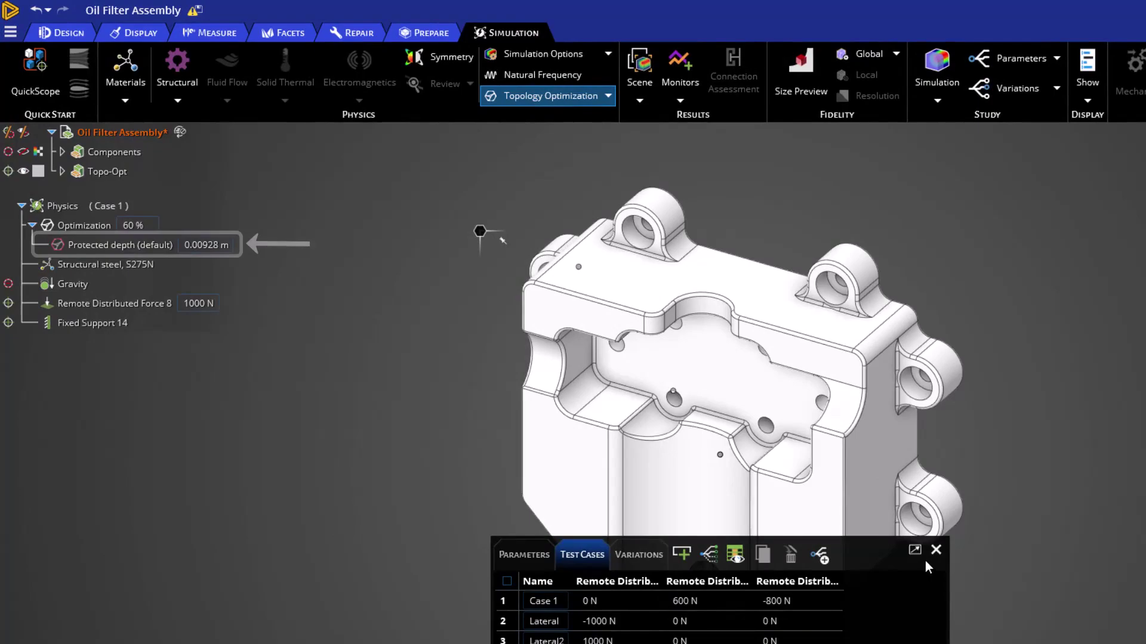
{"action": "left_click", "coordinate": [934, 552]}
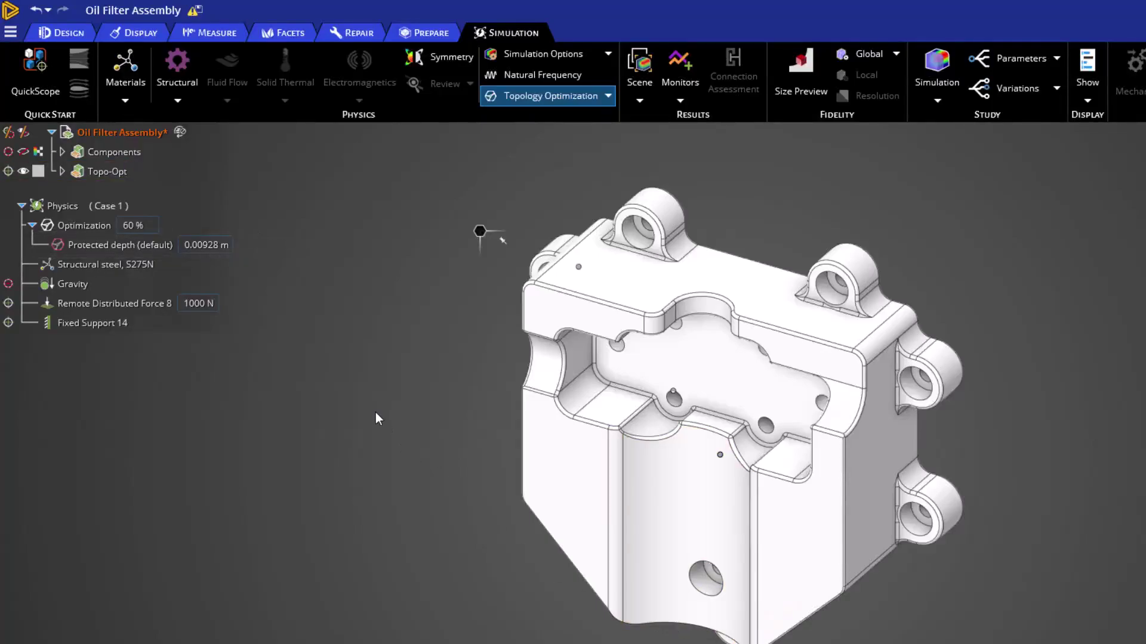
- Try default protected depths of 0.005 m and 0.015 m for the optimization and compare the protected regions around the holes
{"action": "mouse_move", "coordinate": [152, 249]}
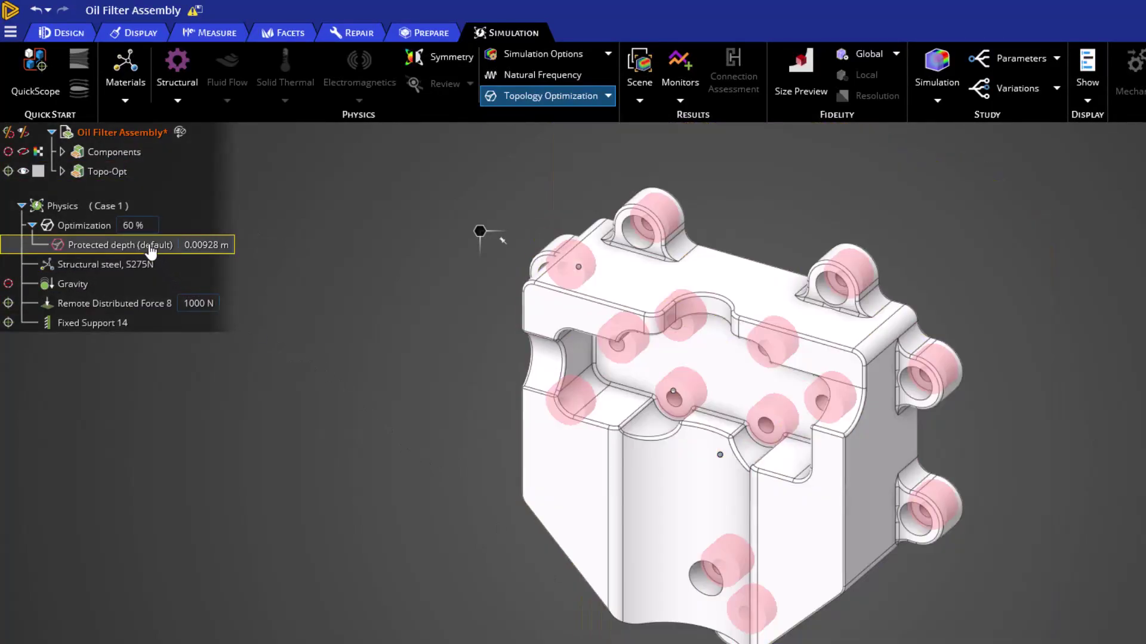
{"action": "left_click", "coordinate": [151, 250]}
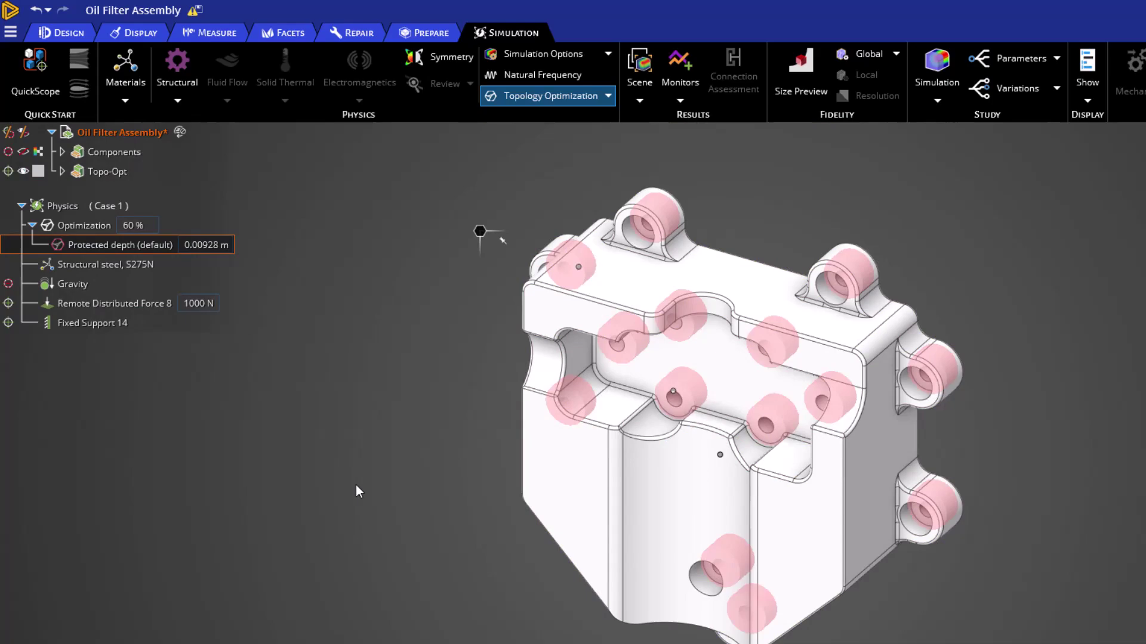
{"action": "mouse_move", "coordinate": [358, 491]}
{"action": "middle_mouse_down"}
{"action": "mouse_move", "coordinate": [358, 455]}
{"action": "mouse_move", "coordinate": [373, 458]}
{"action": "middle_mouse_up"}
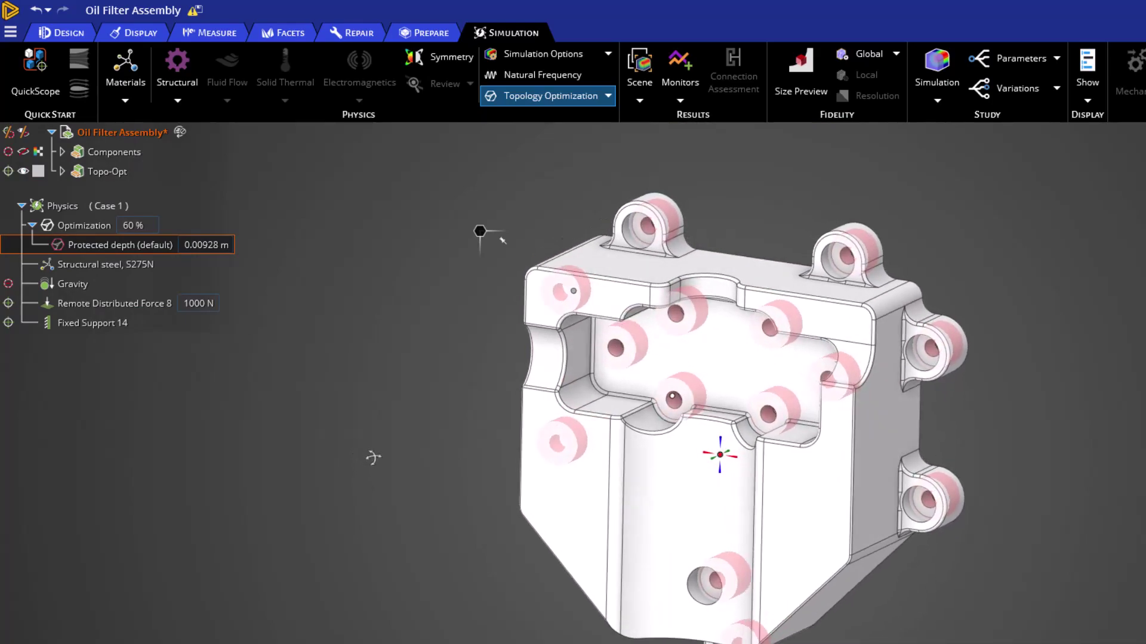
{"action": "left_click", "coordinate": [249, 264]}
{"action": "type", "text": ".005"}
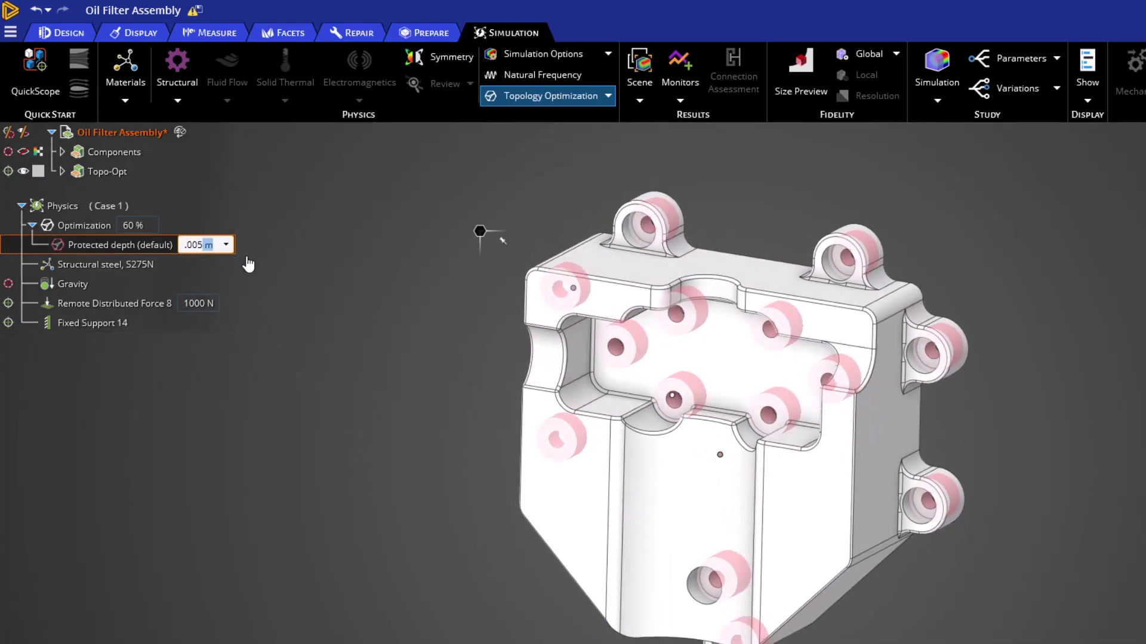
{"action": "key", "text": "Return"}
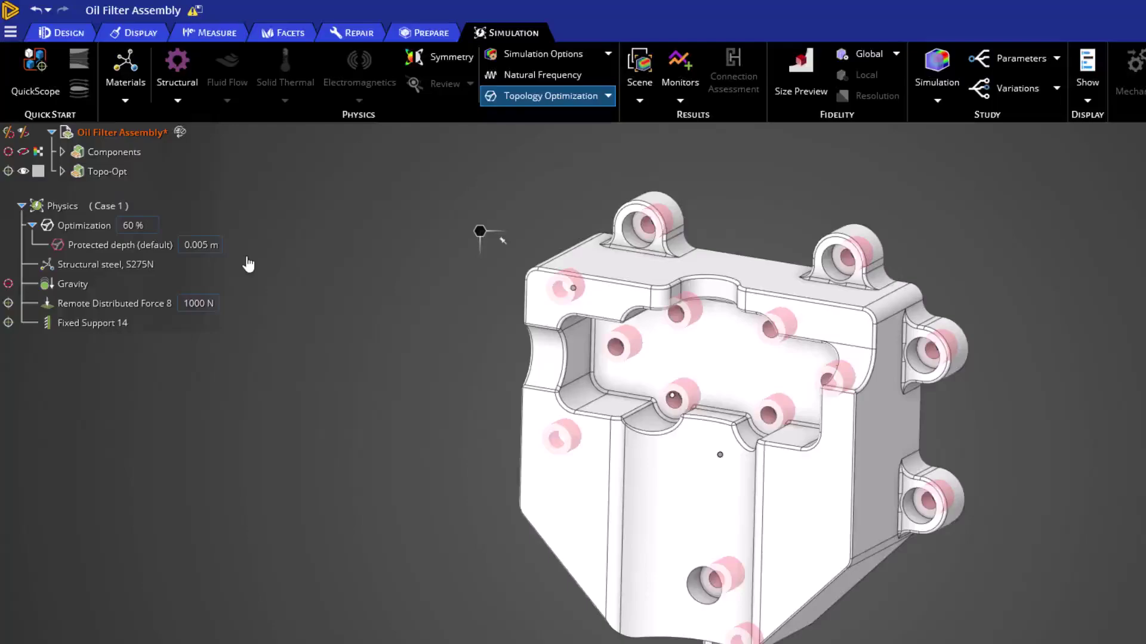
{"action": "left_click", "coordinate": [207, 249]}
{"action": "type", "text": ".015"}
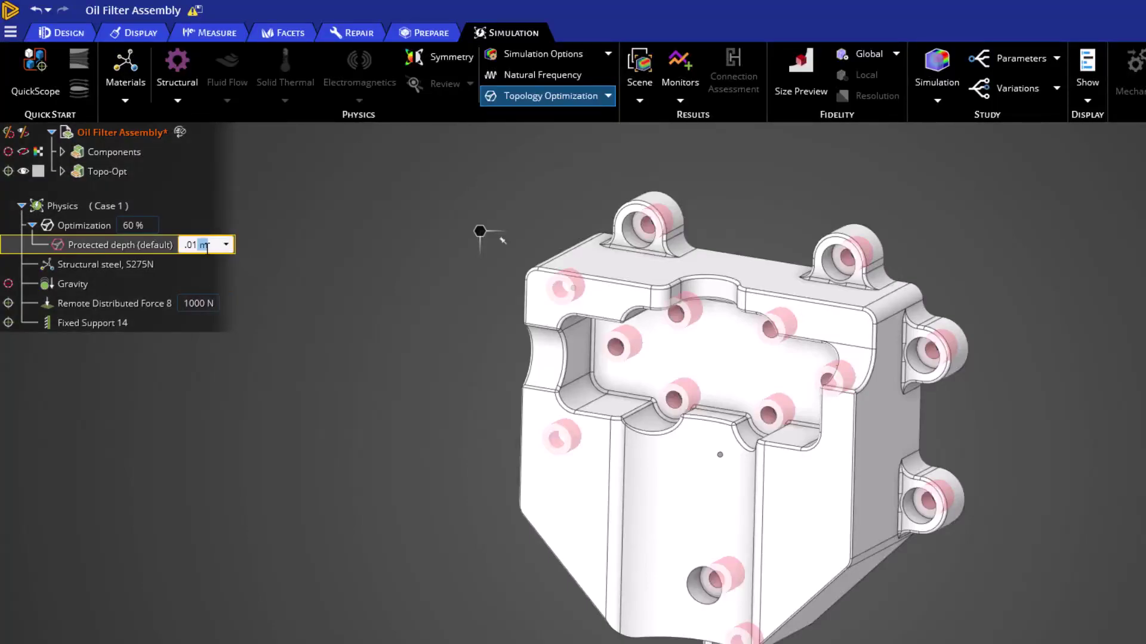
{"action": "key", "text": "Return"}
- Set the default protected depth of the optimization to 0.01 m
{"action": "left_click", "coordinate": [206, 247]}
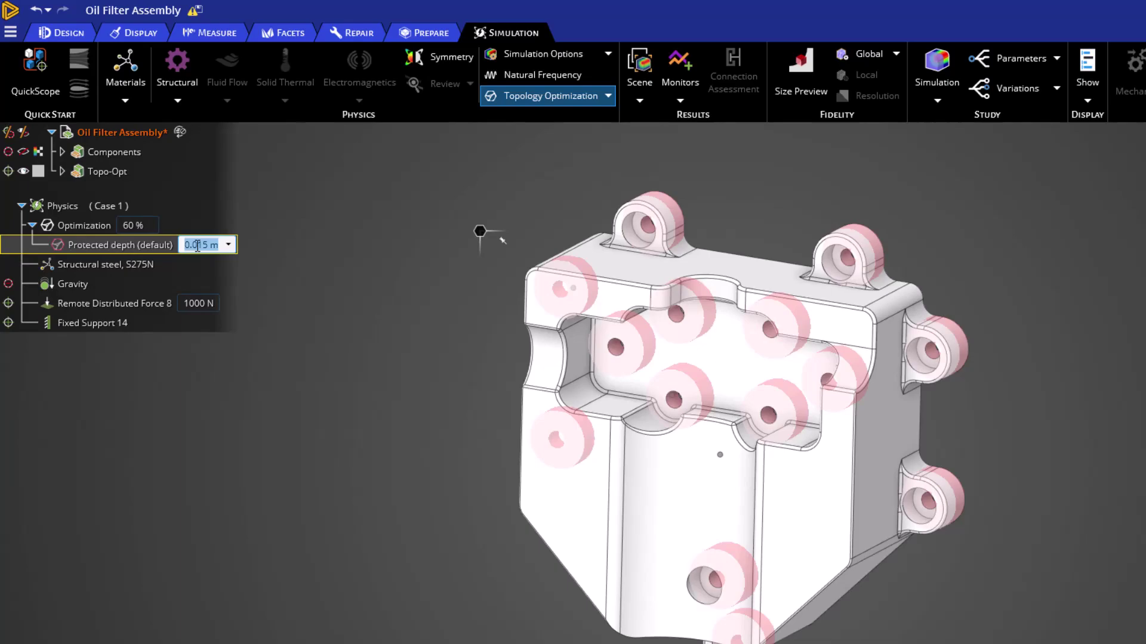
{"action": "type", "text": ".010"}
{"action": "key", "text": "Return"}
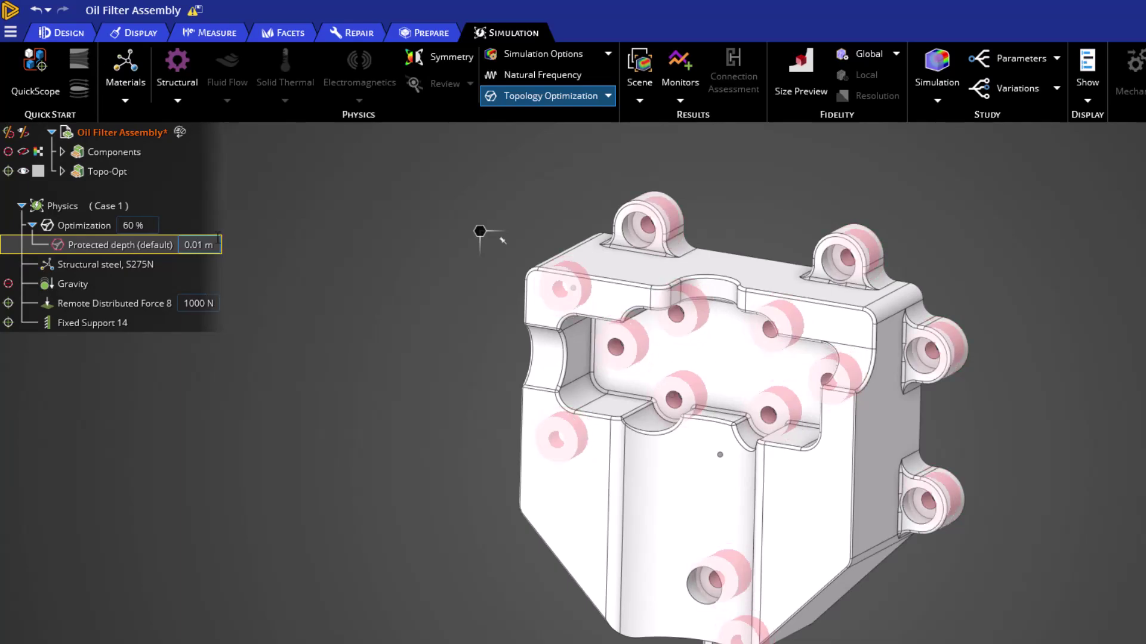
- Try a 0.01 m protected depth on the bracket's large flat back face
{"action": "left_click", "coordinate": [609, 96]}
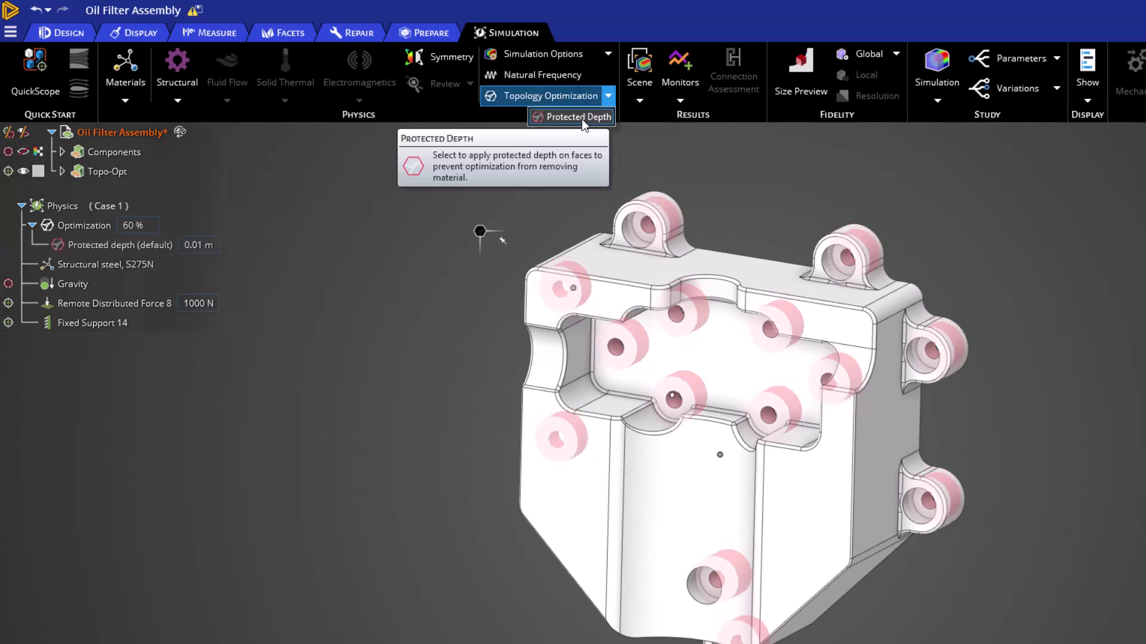
{"action": "left_click", "coordinate": [582, 116]}
{"action": "middle_click_drag", "start_coordinate": [1092, 519], "coordinate": [1003, 568]}
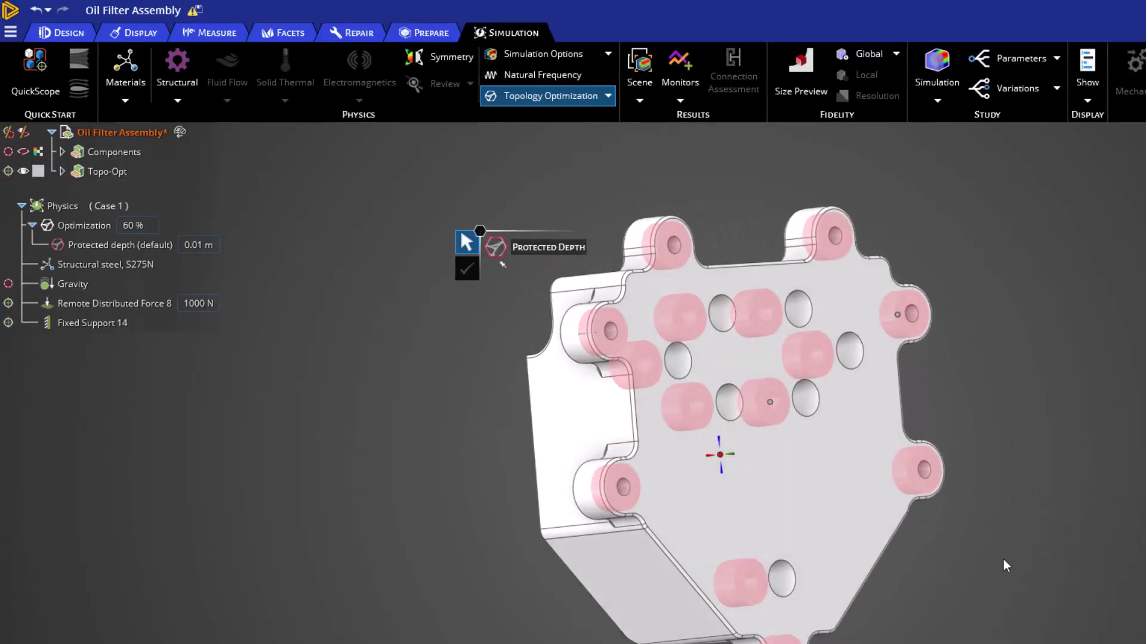
{"action": "left_click", "coordinate": [823, 507]}
{"action": "middle_click_drag", "start_coordinate": [1037, 527], "coordinate": [1136, 522]}
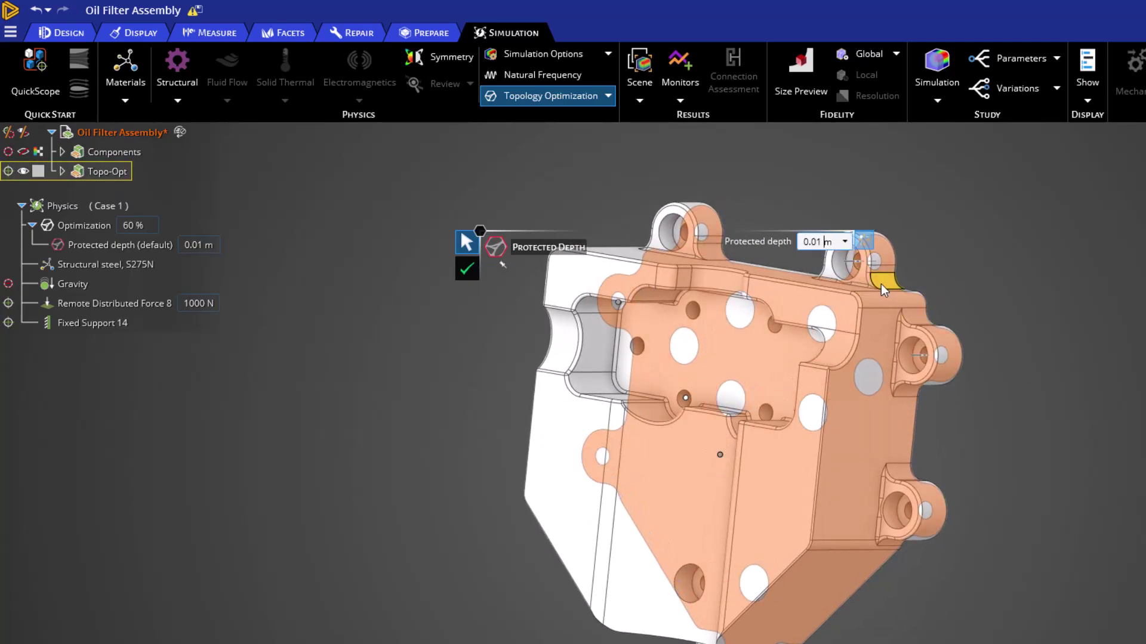
{"action": "key", "text": "Escape"}
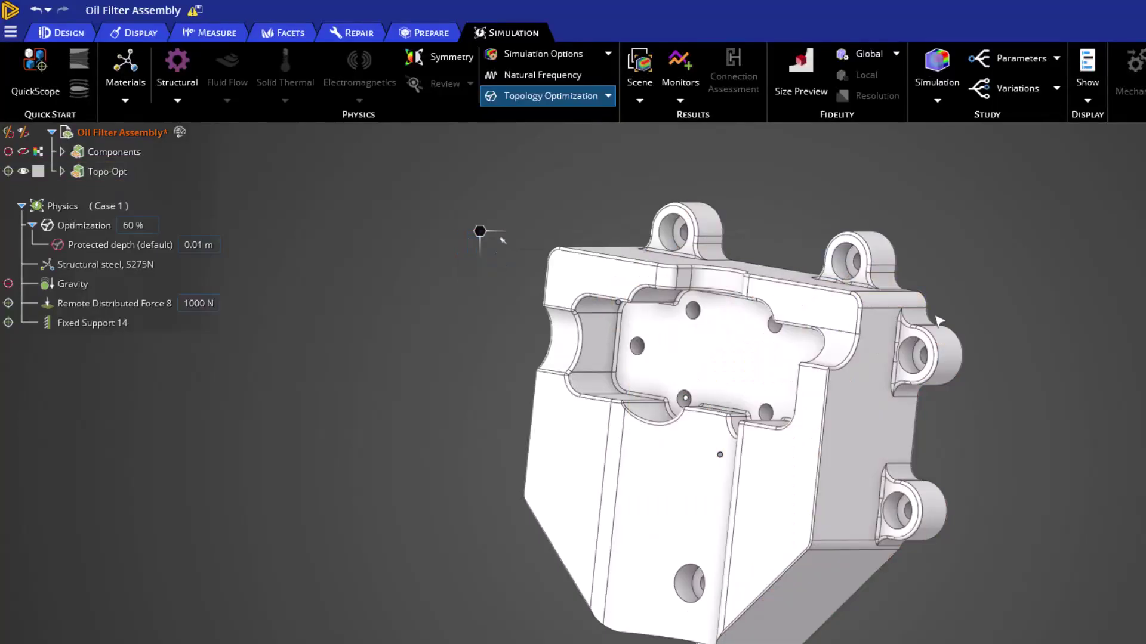
- Run the topology optimization and show the displacement result on the deformed bracket
{"action": "middle_click_drag", "start_coordinate": [938, 323], "coordinate": [941, 327]}
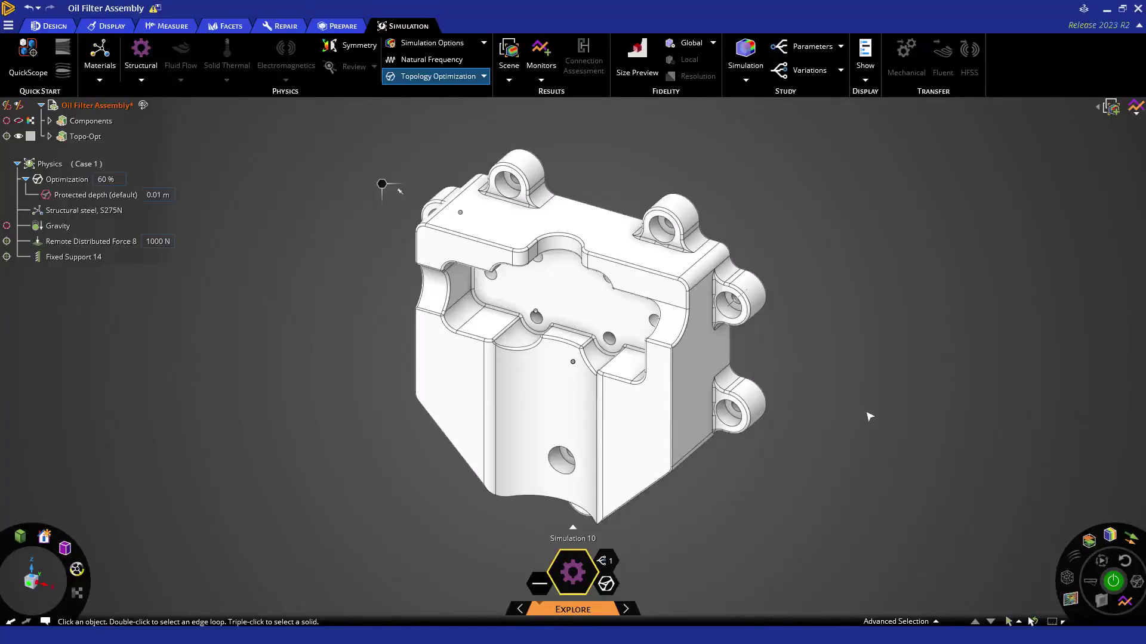
{"action": "left_click", "coordinate": [1111, 582]}
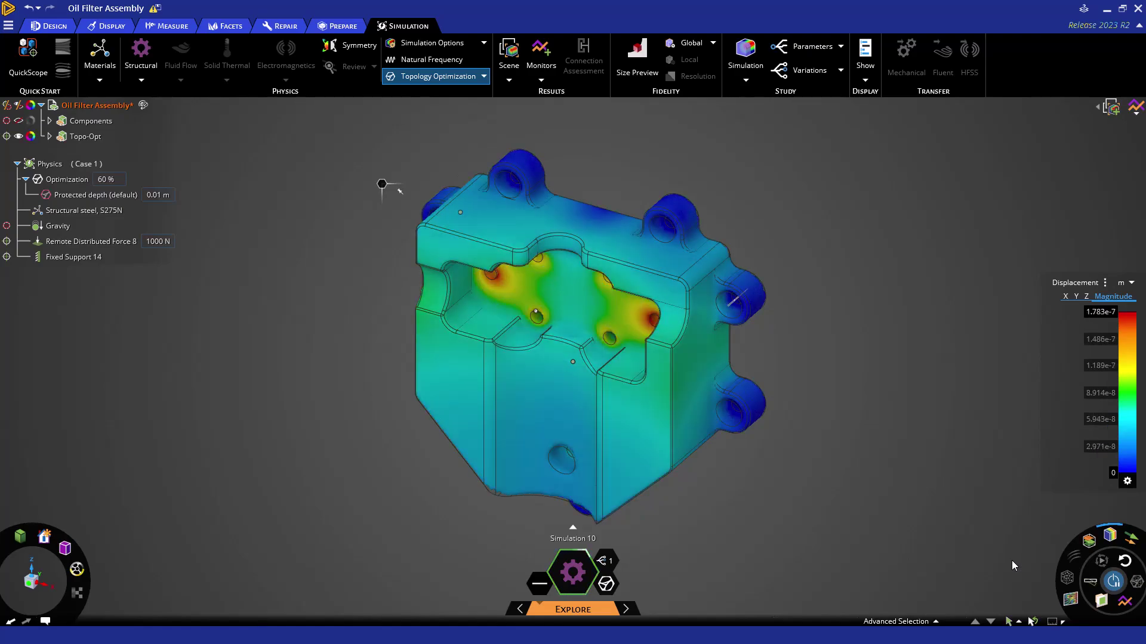
{"action": "left_click", "coordinate": [1086, 581]}
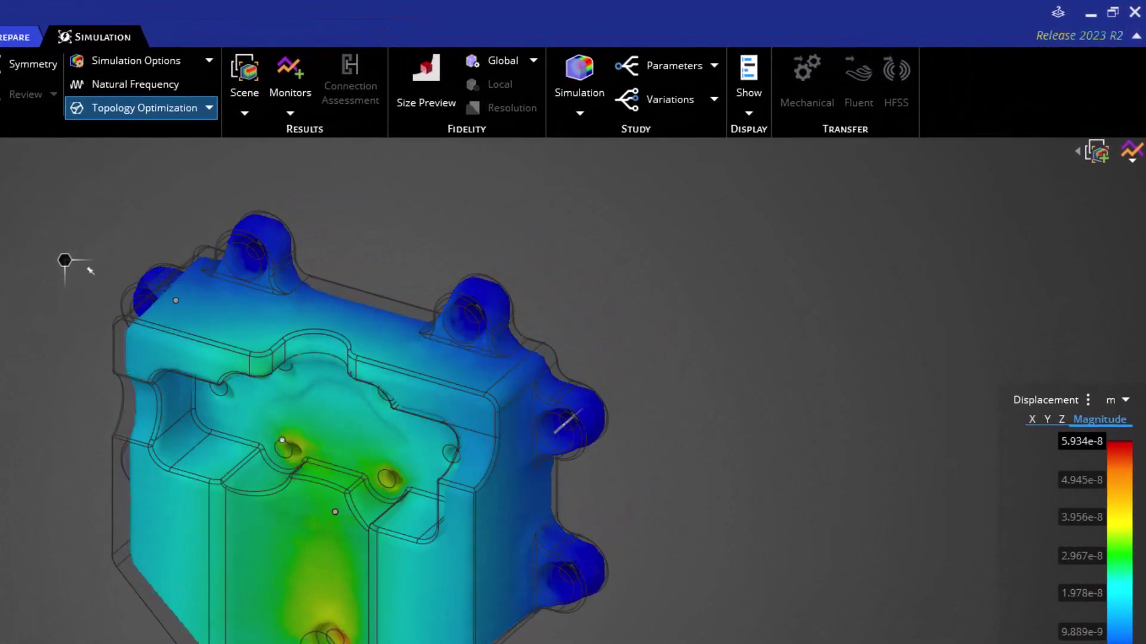
- Add a Mass monitor for the bracket, open its details chart and place that chart below the monitor
{"action": "left_click", "coordinate": [1127, 160]}
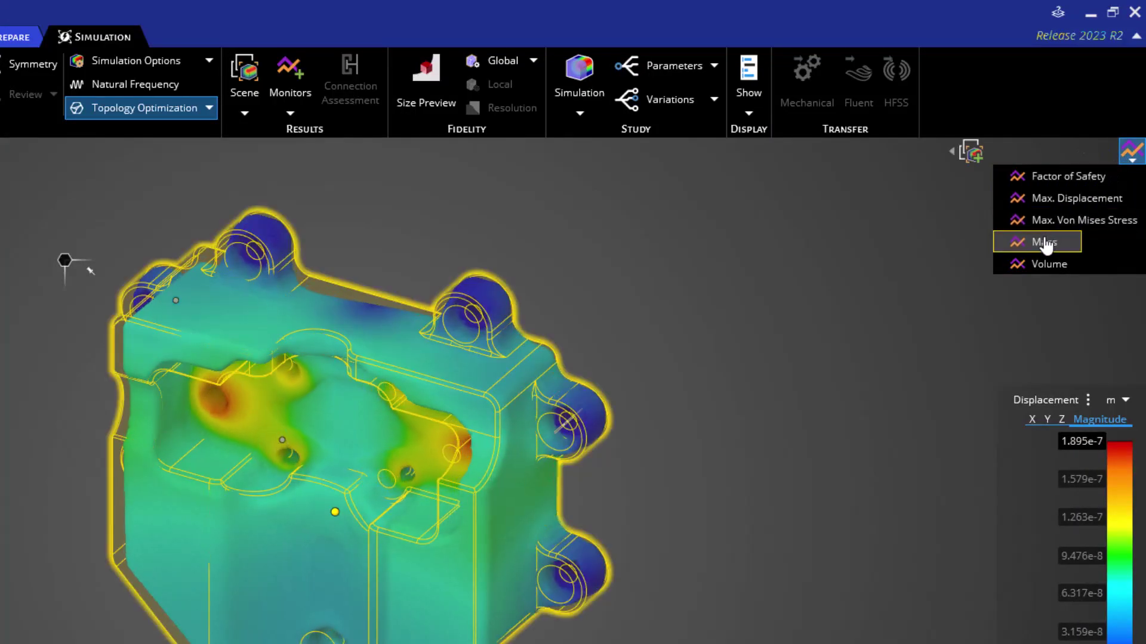
{"action": "left_click", "coordinate": [1044, 244]}
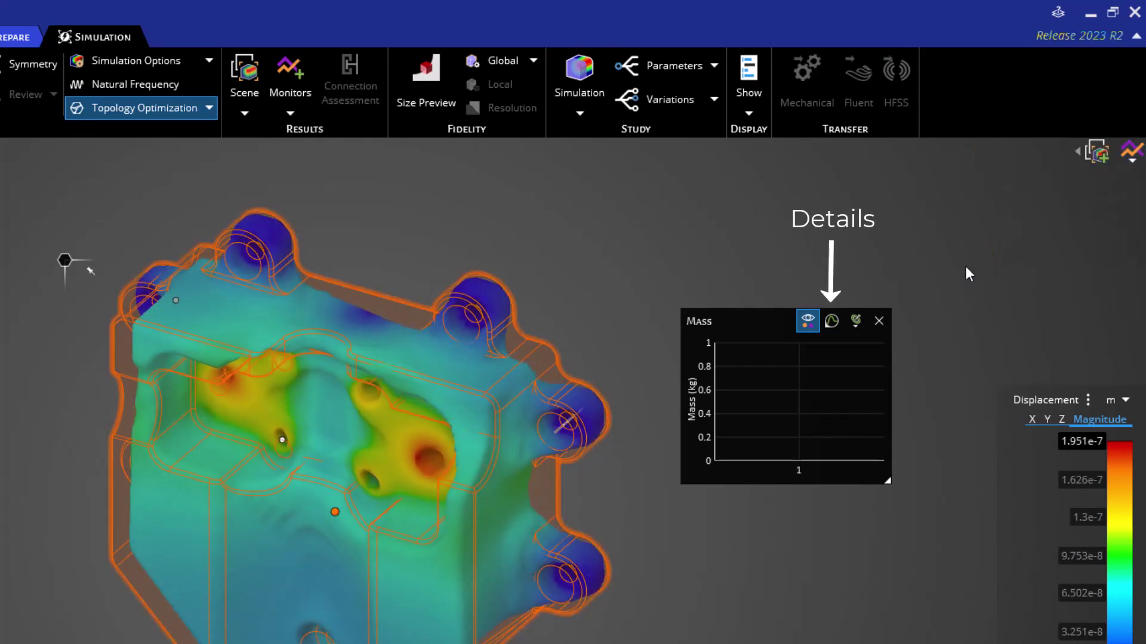
{"action": "left_click", "coordinate": [833, 321]}
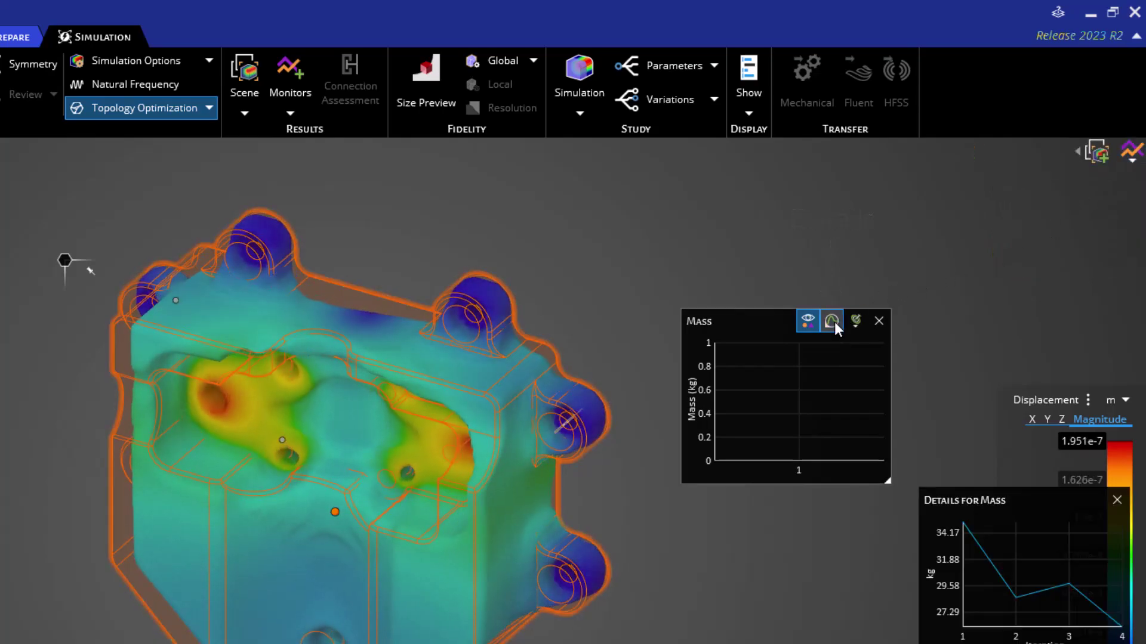
{"action": "left_click_drag", "start_coordinate": [927, 509], "coordinate": [732, 505]}
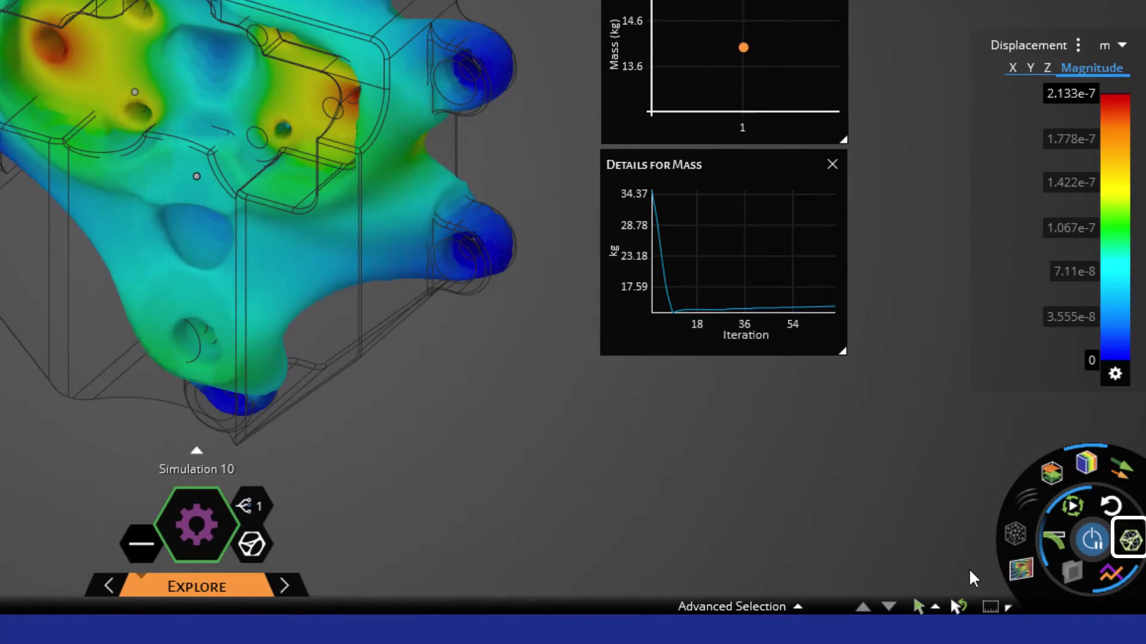
- Turn off the deformation display and add the optimized body to the model
{"action": "left_click", "coordinate": [1052, 543]}
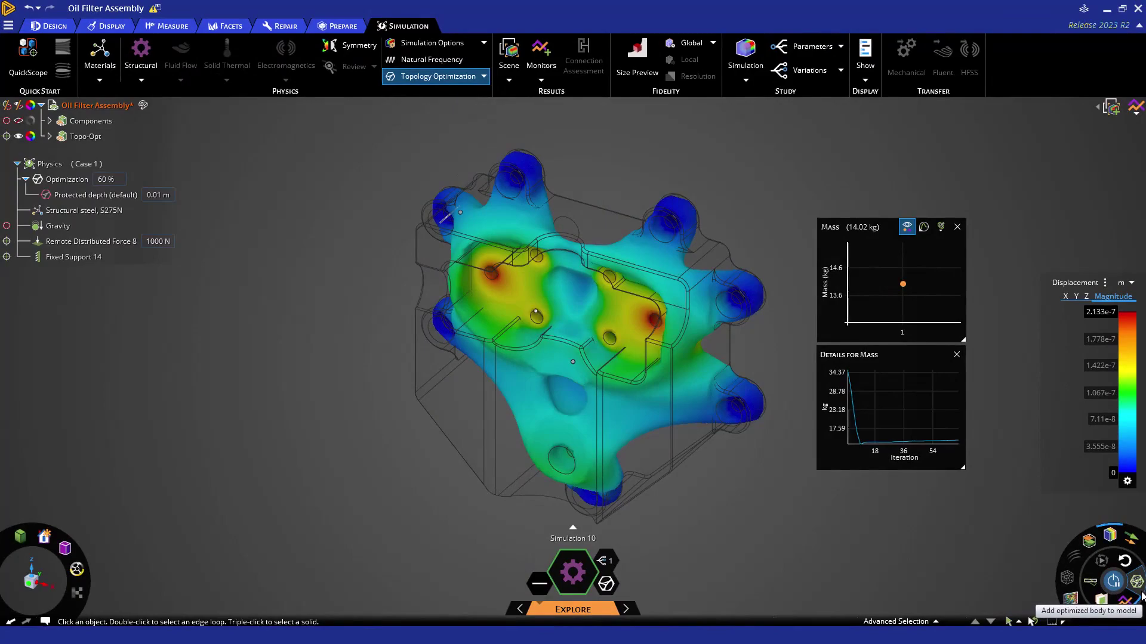
{"action": "left_click", "coordinate": [1140, 593]}
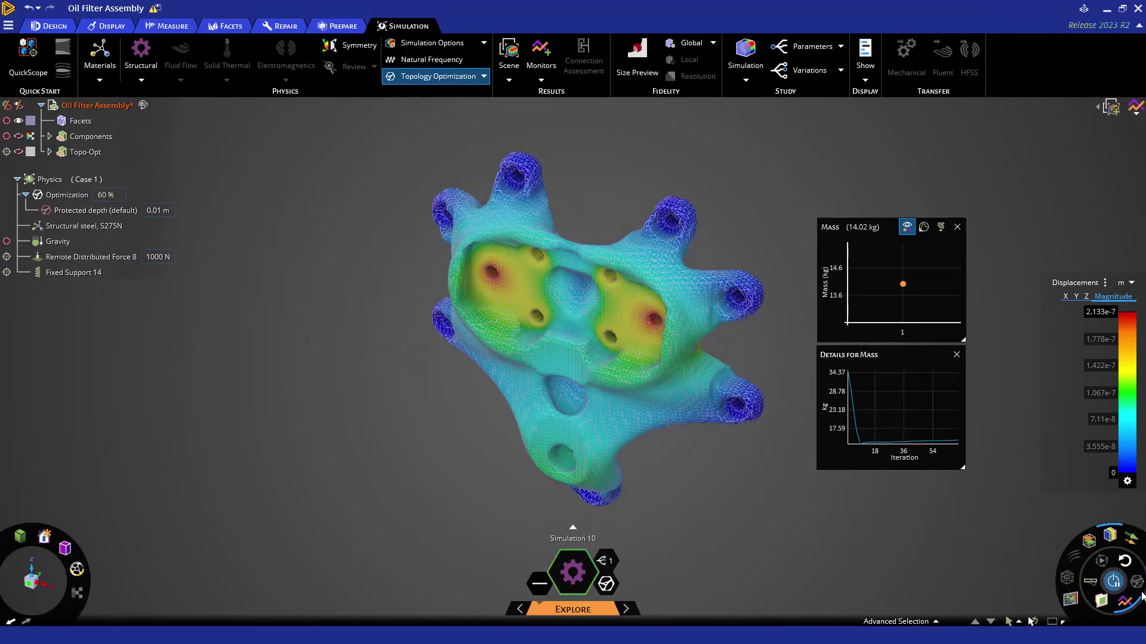